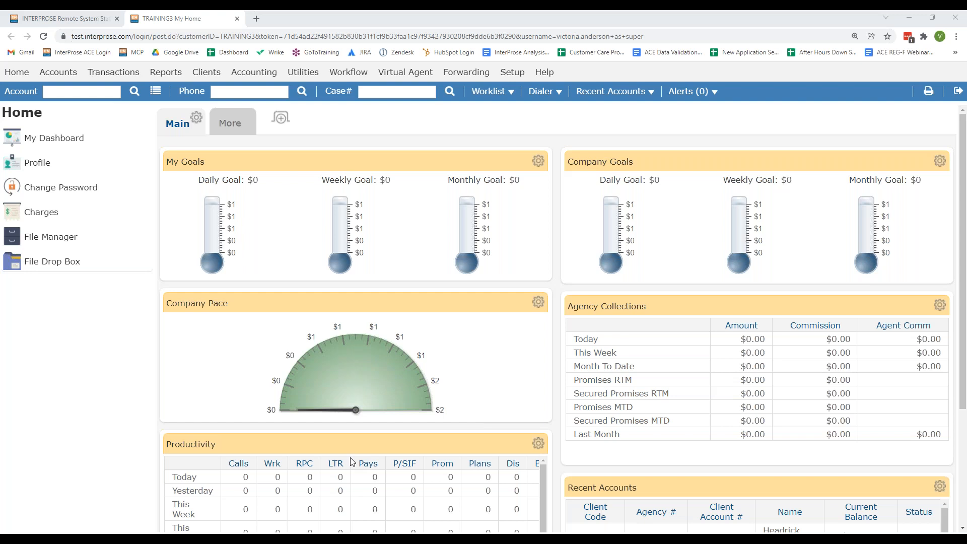
# Open the first recent account, dismiss the restriction alert, and examine the interest, fees, payments and credits lines of its Itemization
pyautogui.click(654, 94)
pyautogui.click(634, 113)
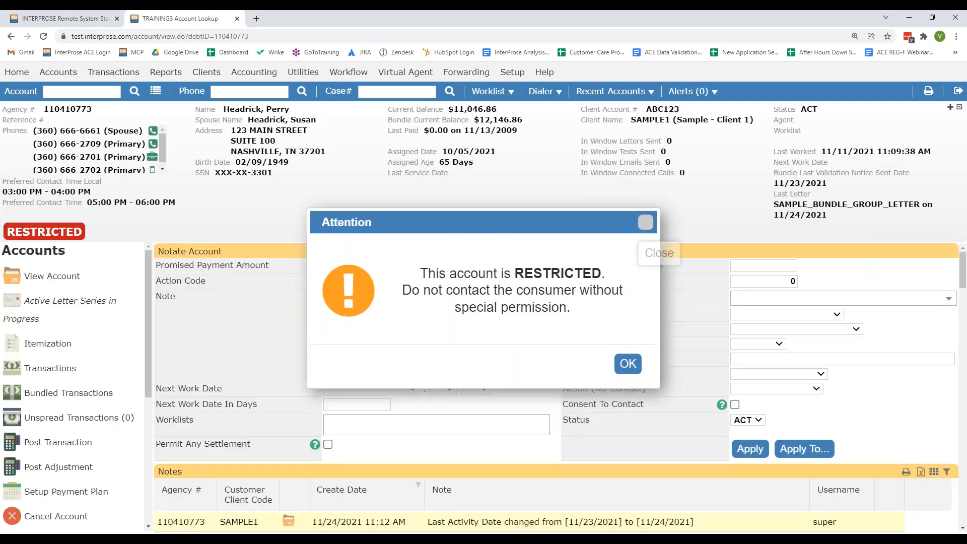
pyautogui.click(646, 223)
pyautogui.scroll(-2, 302, 278)
pyautogui.scroll(-1, 74, 309)
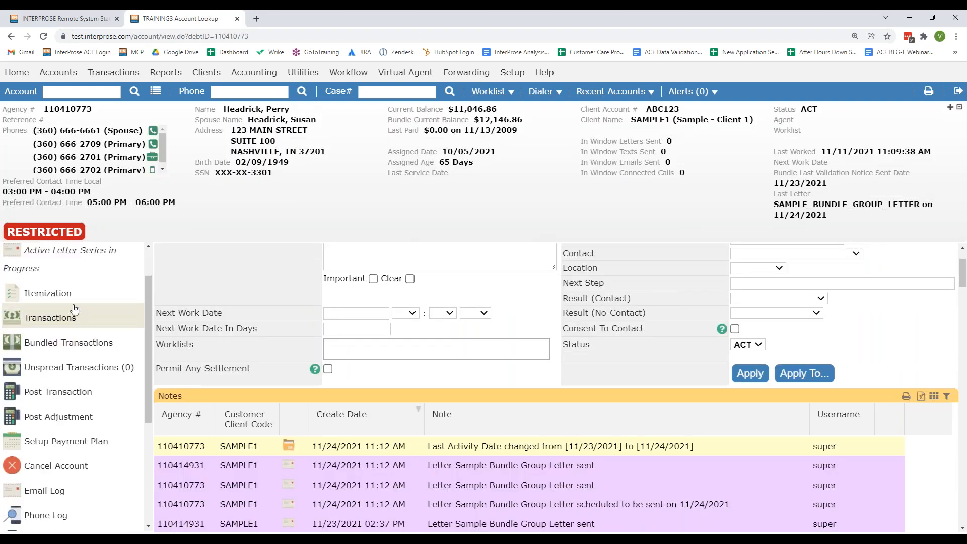
pyautogui.click(75, 293)
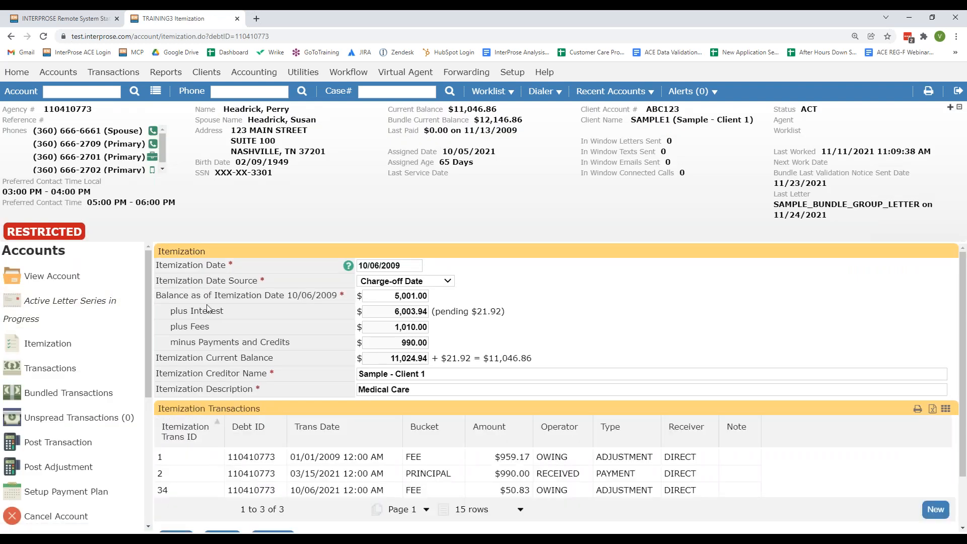
pyautogui.moveTo(167, 314); pyautogui.dragTo(290, 345)
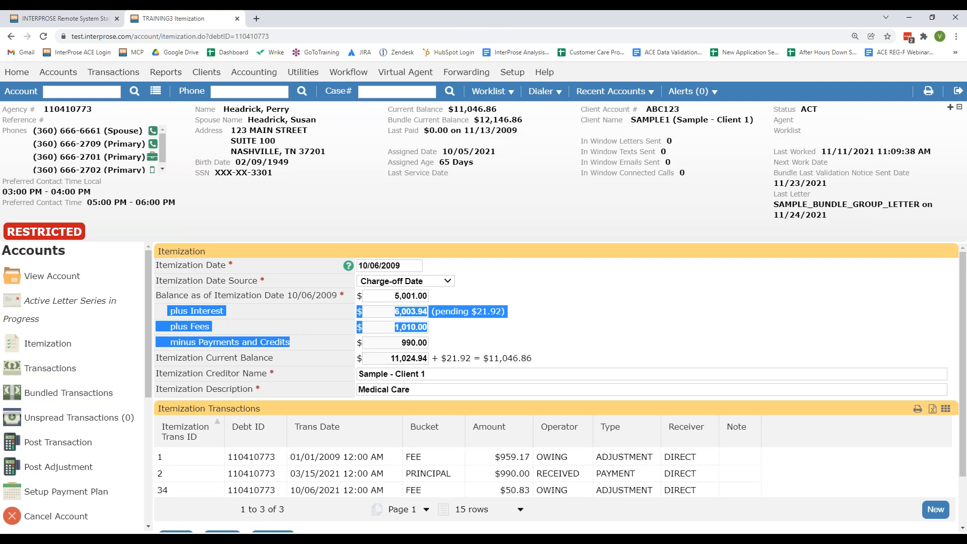
# Open the Compliance settings in the system setup
pyautogui.click(508, 73)
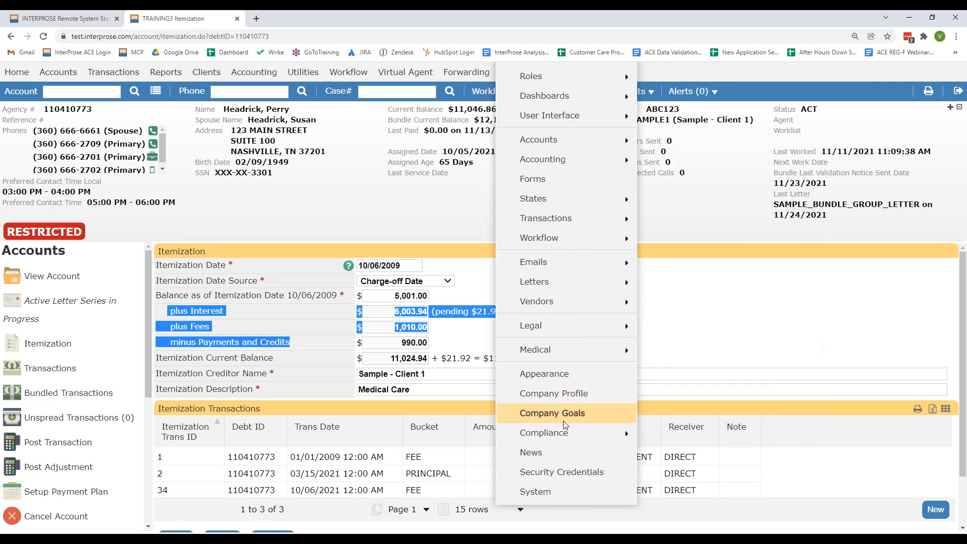
pyautogui.moveTo(568, 434)
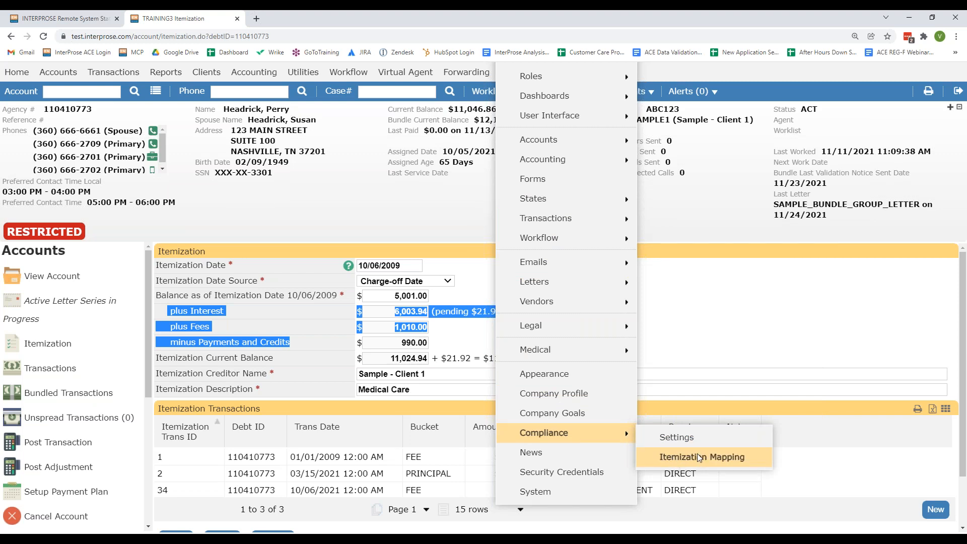
pyautogui.click(676, 439)
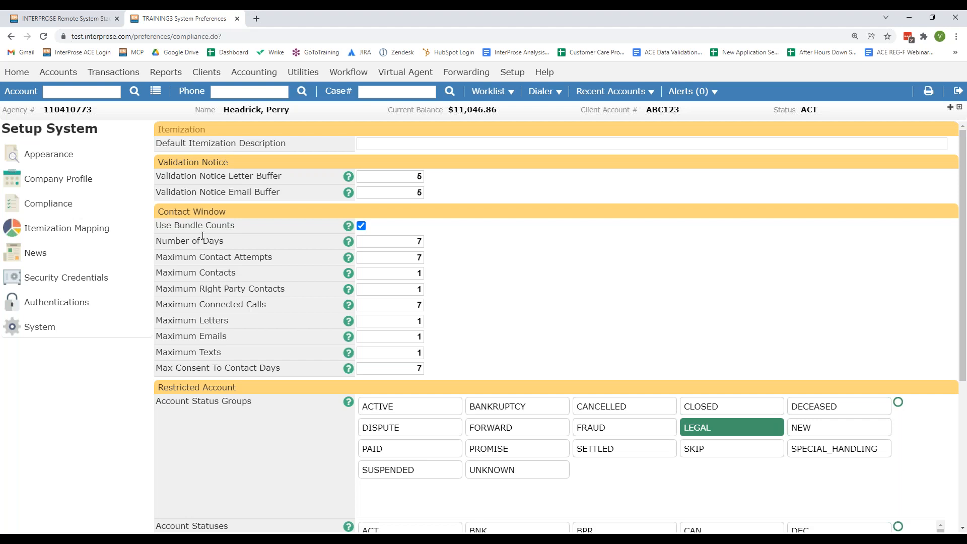
# Open the compliance Itemization Mapping and review the Owing Positive (+) choices for Principal, leaving it on Fees
pyautogui.click(511, 78)
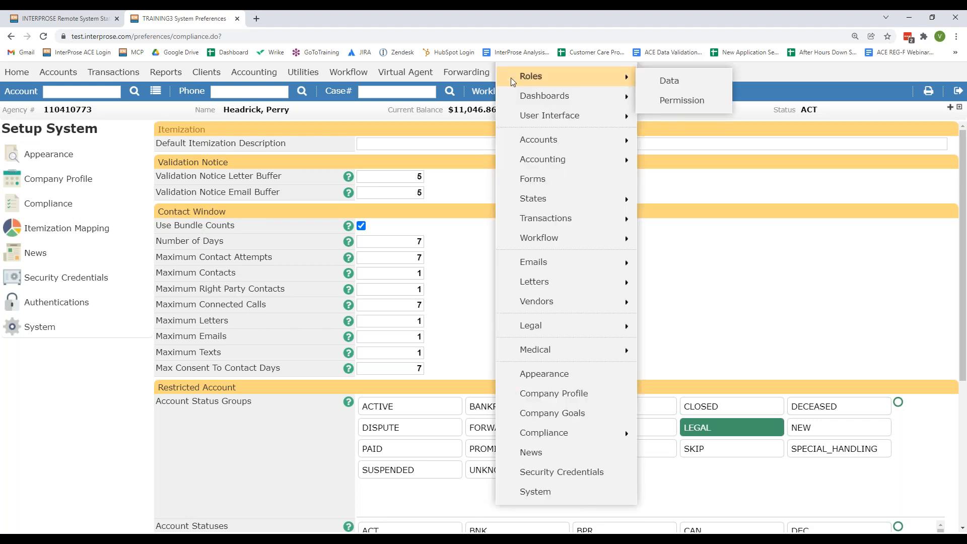
pyautogui.moveTo(500, 102)
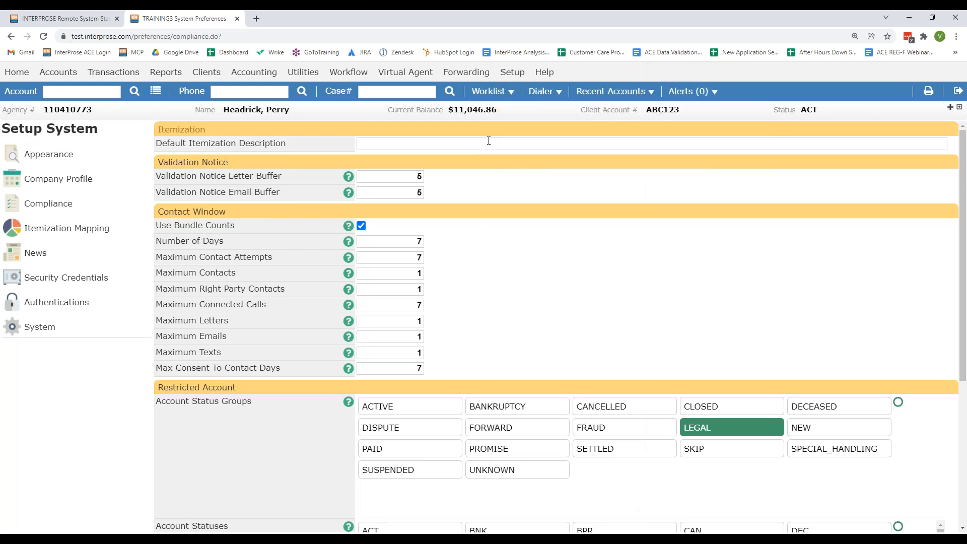
pyautogui.click(508, 72)
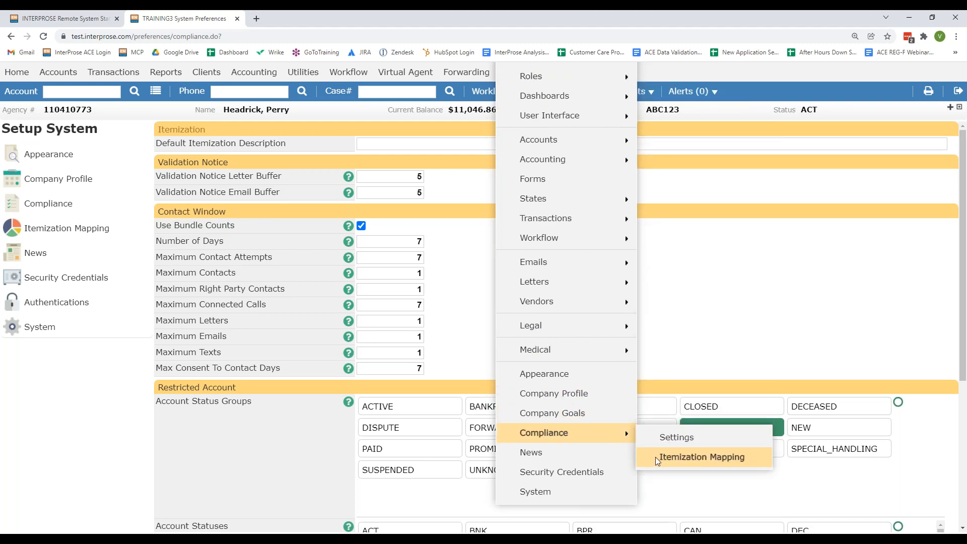
pyautogui.click(655, 458)
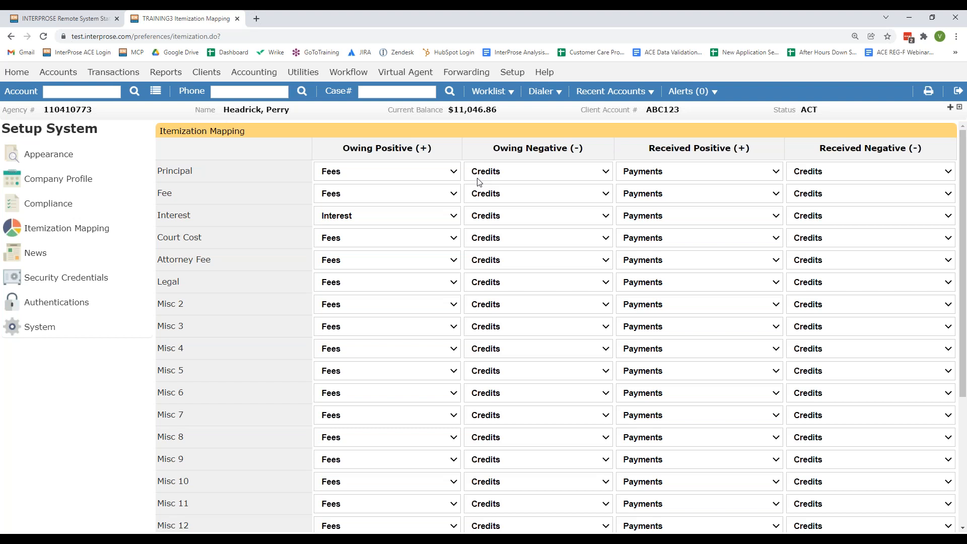
pyautogui.click(407, 178)
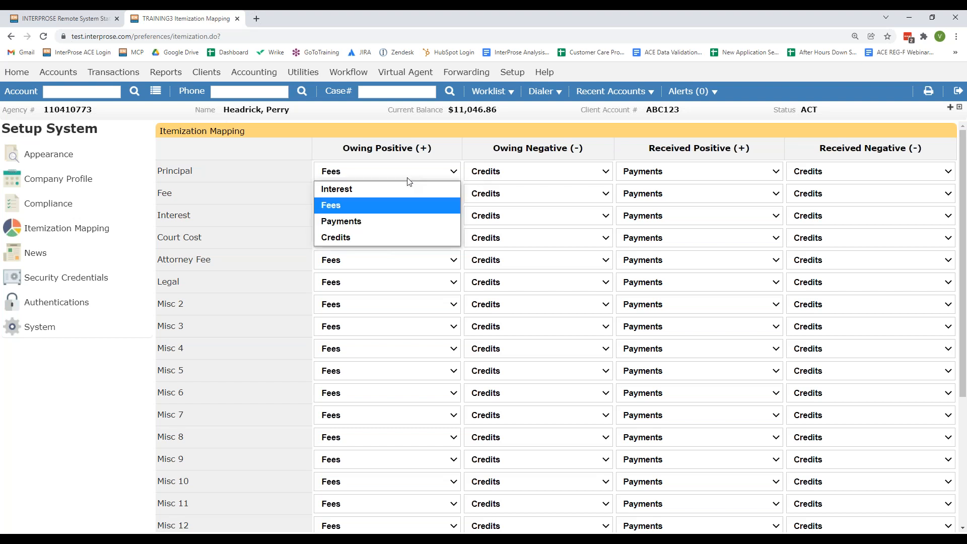
pyautogui.click(375, 168)
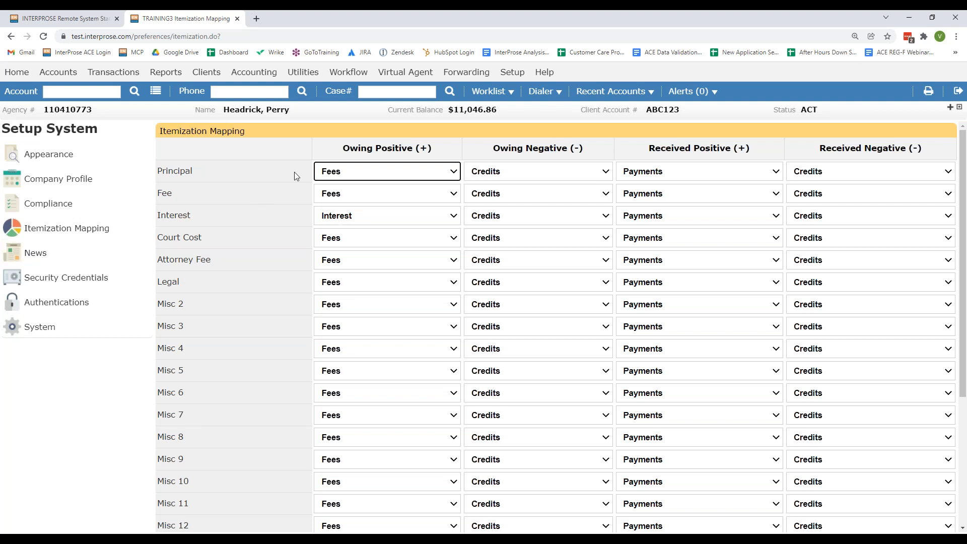
pyautogui.click(452, 172)
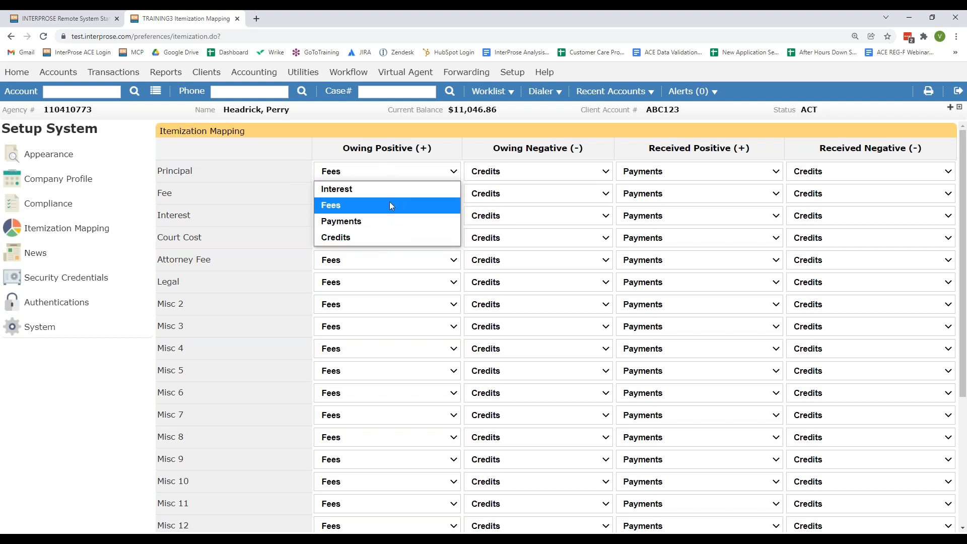
pyautogui.click(379, 171)
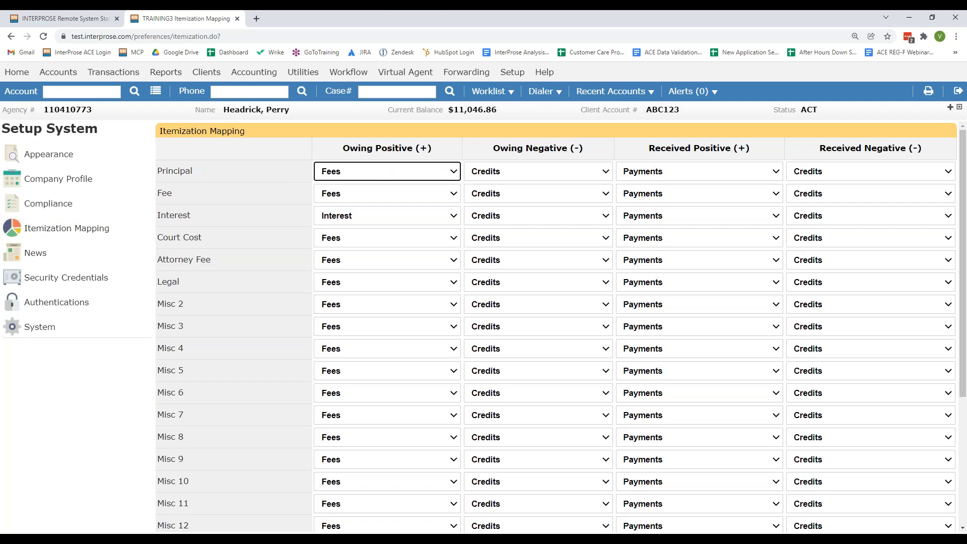
# View and close the "Itemization Transacton Account Screen.png" image, and check the Exclude Cancel/Reactivate option below the Itemization Mapping
pyautogui.moveTo(0, 521); pyautogui.dragTo(553, 202)
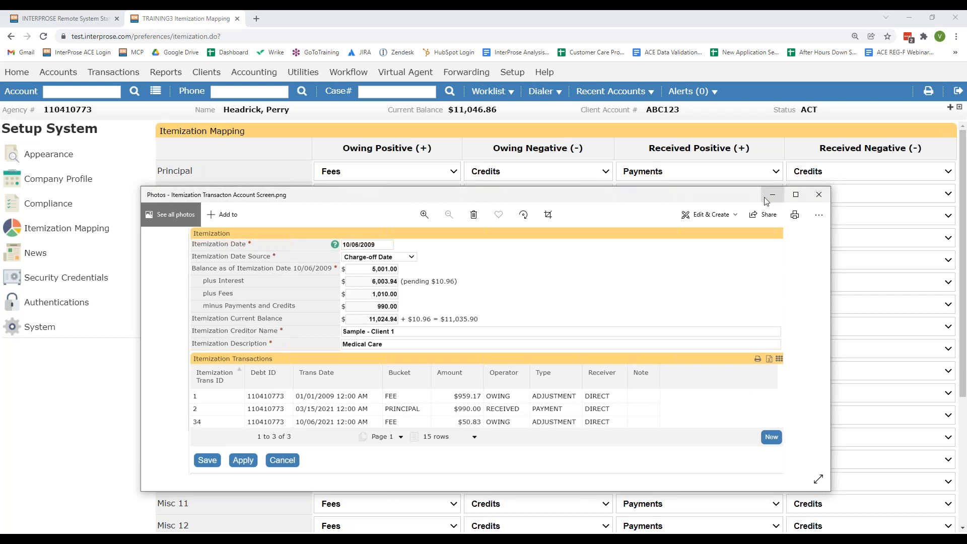
pyautogui.click(819, 195)
pyautogui.scroll(-4, 242, 226)
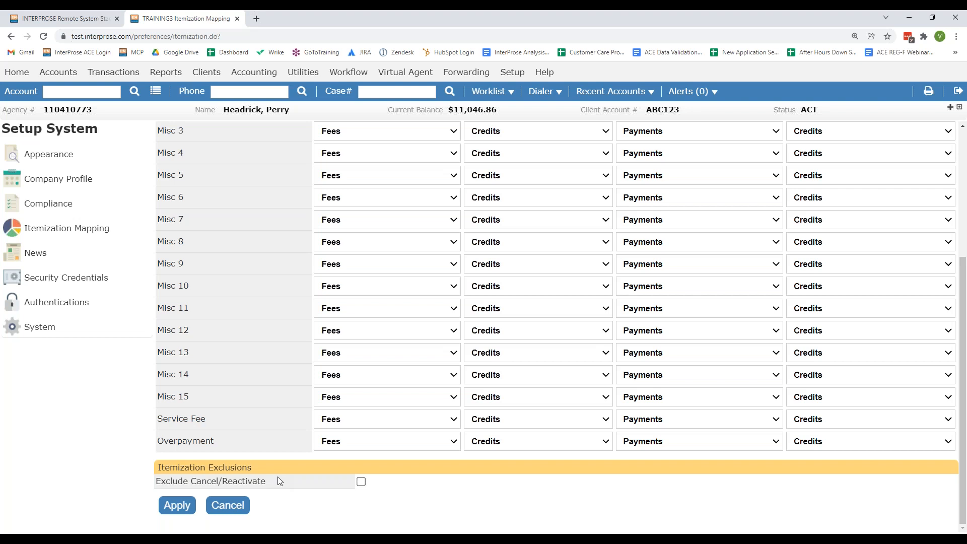
pyautogui.scroll(4, 401, 370)
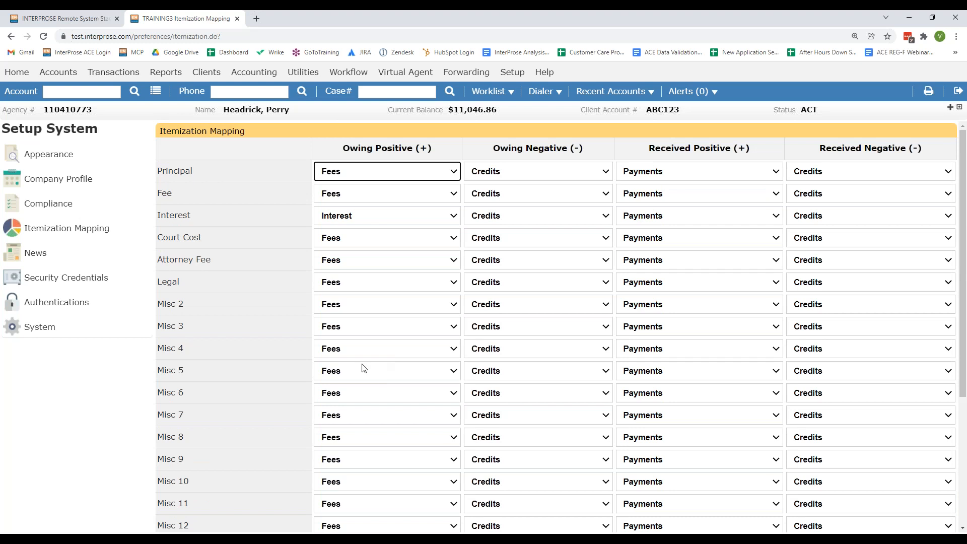
# Return to the account's Itemization, open the PRINCIPAL payment transaction dated 03/15/2021, and examine how it is itemized
pyautogui.moveTo(91, 113)
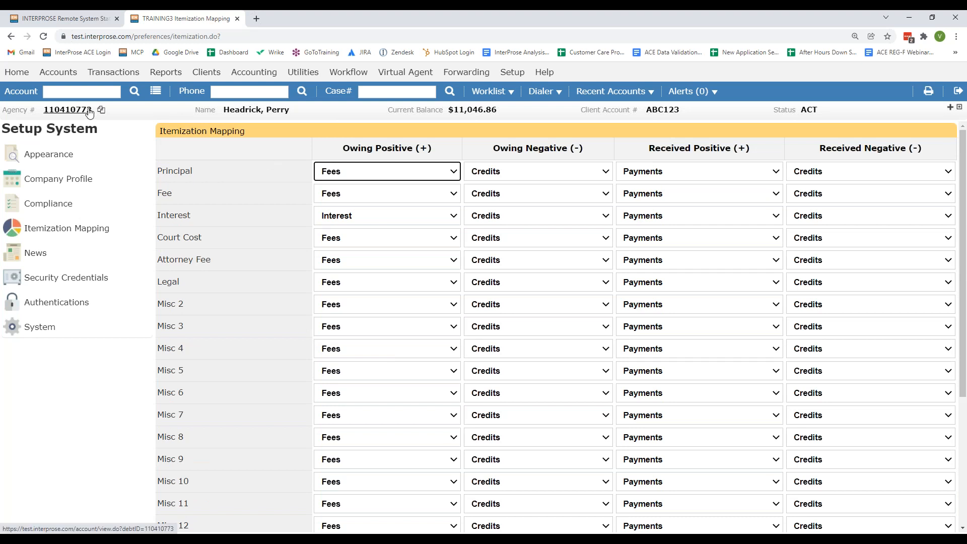
pyautogui.click(89, 110)
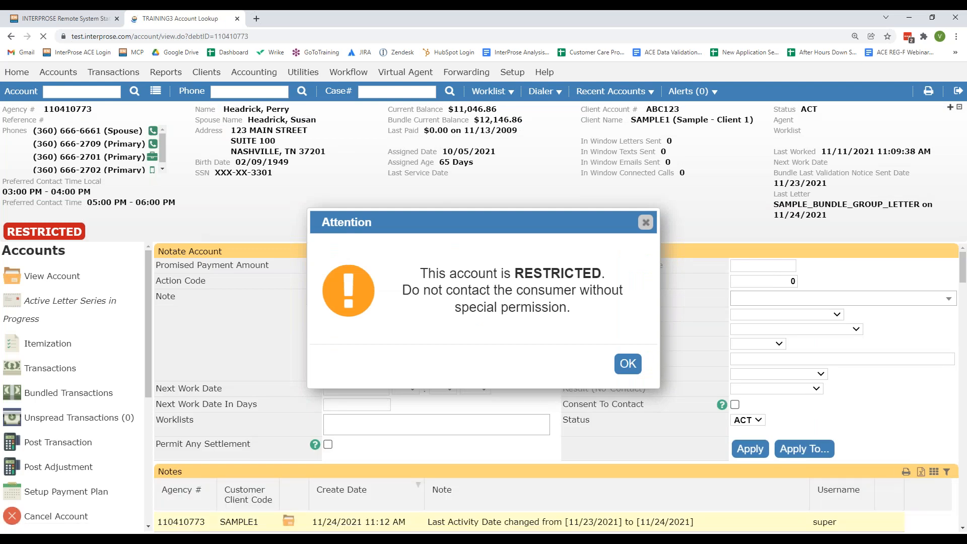
pyautogui.click(639, 223)
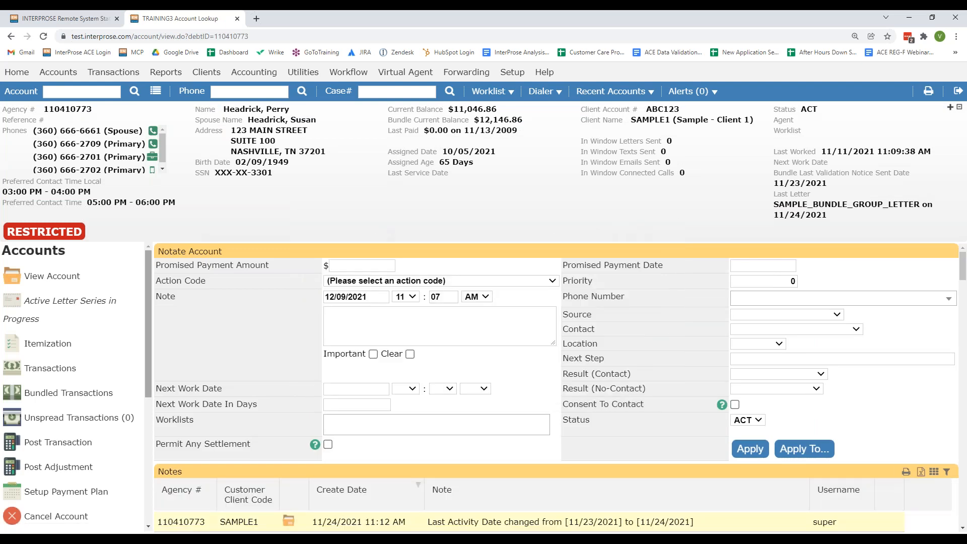
pyautogui.click(76, 345)
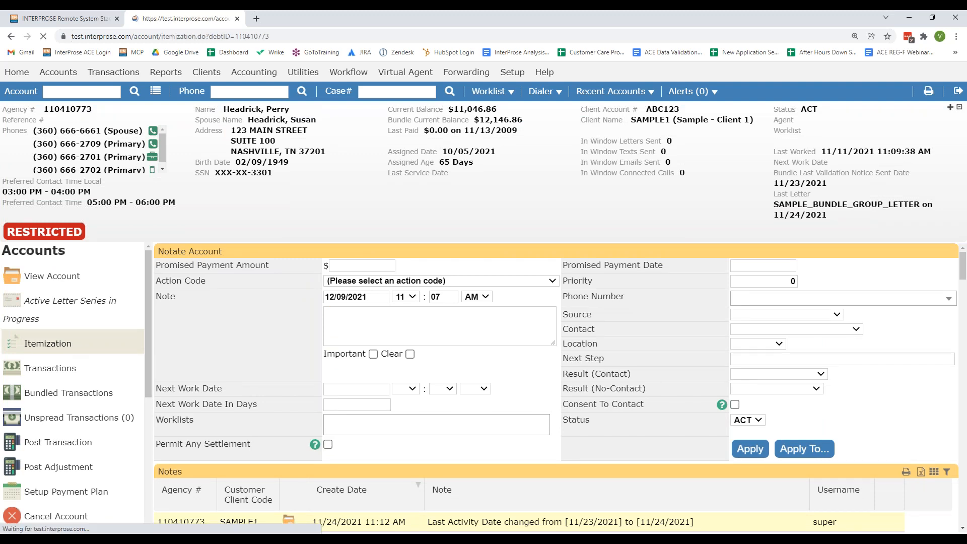
pyautogui.scroll(-1, 378, 313)
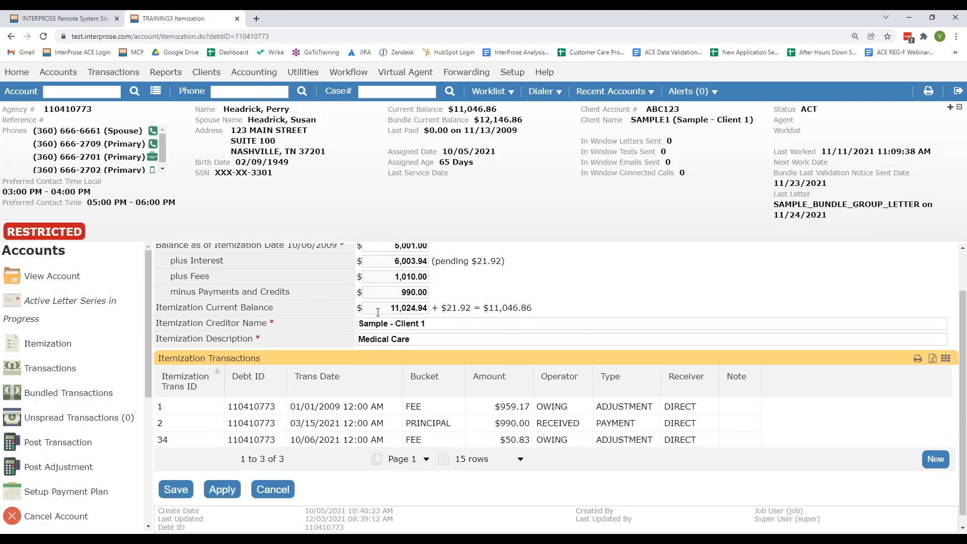
pyautogui.click(445, 423)
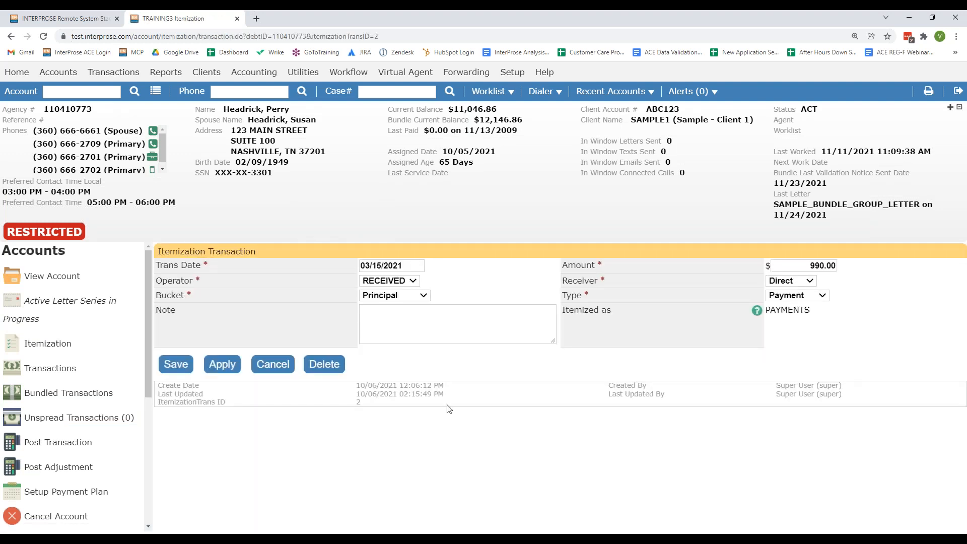
pyautogui.moveTo(566, 312); pyautogui.dragTo(612, 311)
pyautogui.moveTo(813, 311); pyautogui.dragTo(770, 311)
# Start a new account entry and collapse the account summary header above the form
pyautogui.click(70, 71)
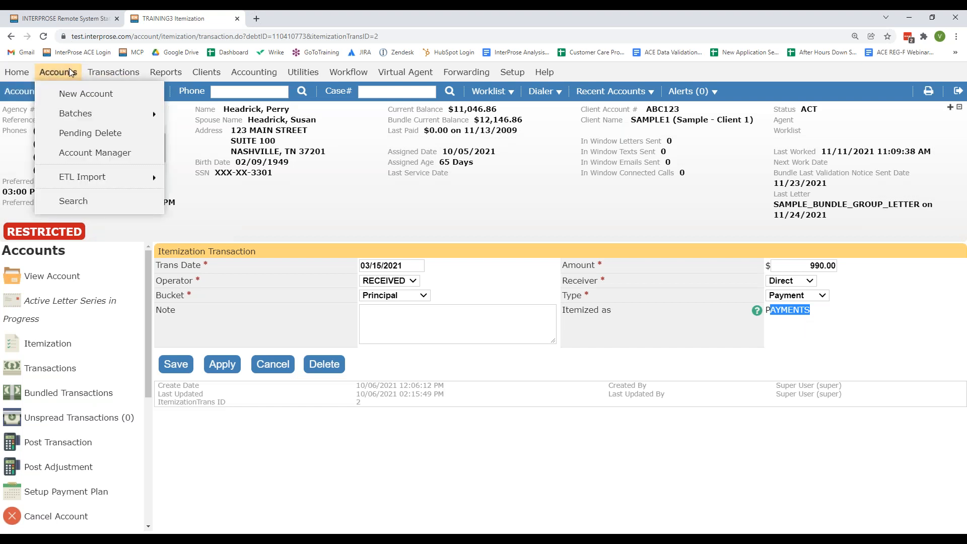
pyautogui.click(87, 95)
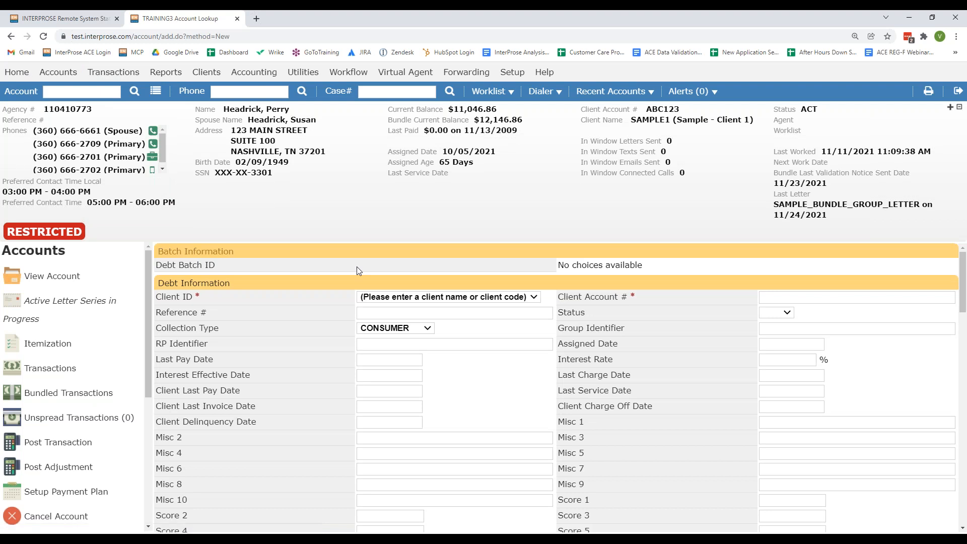
pyautogui.scroll(-10, 357, 271)
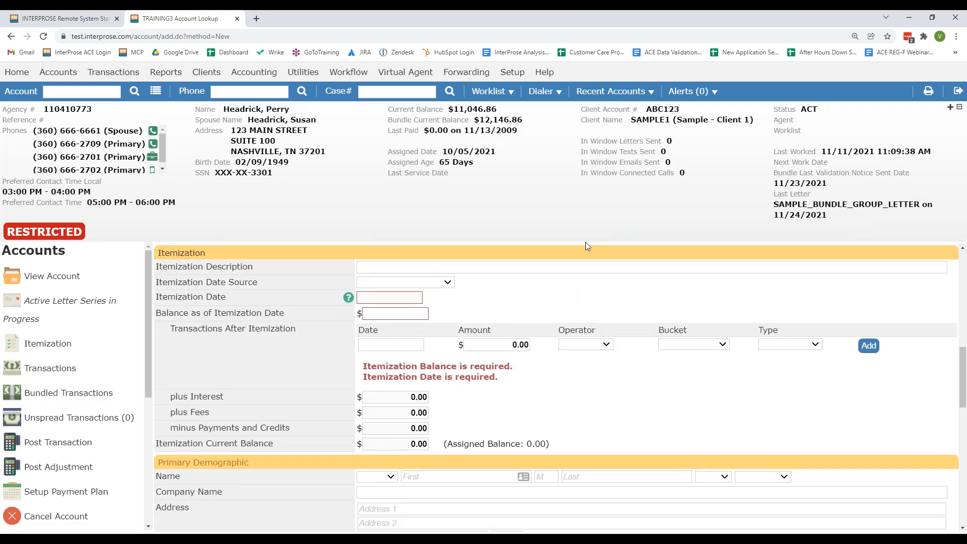
pyautogui.click(959, 108)
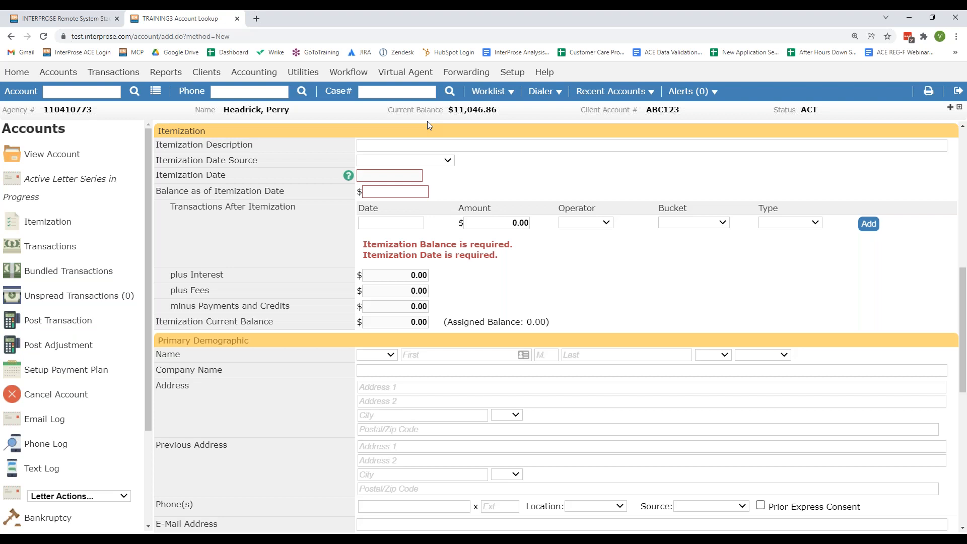
# Set the new account's Client ID to SAMPLE1 (Sample - Client 1)
pyautogui.scroll(5, 395, 272)
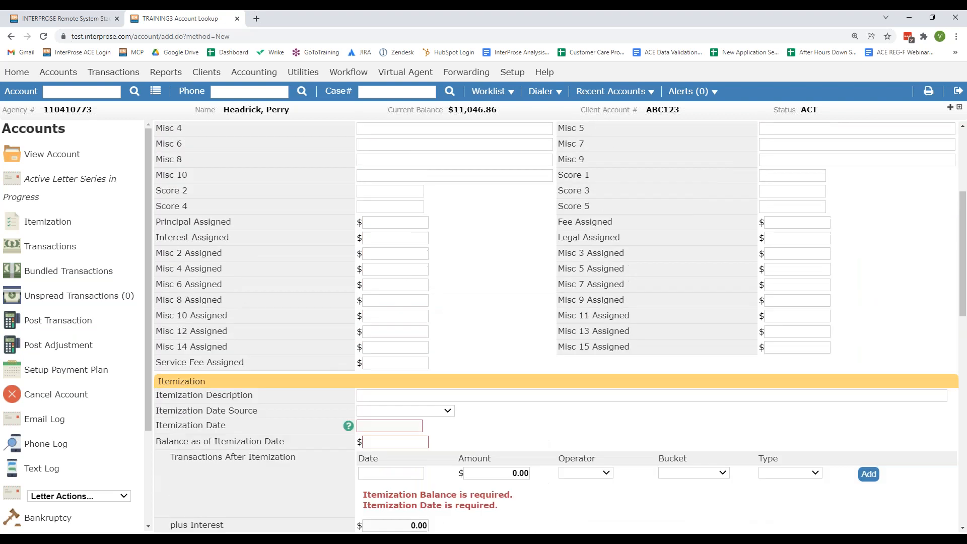
pyautogui.scroll(4, 396, 260)
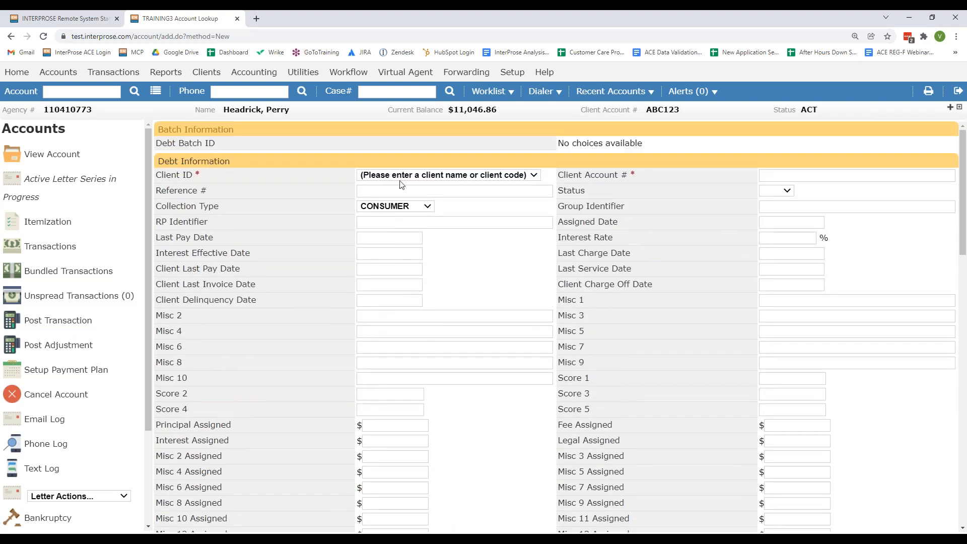
pyautogui.click(402, 177)
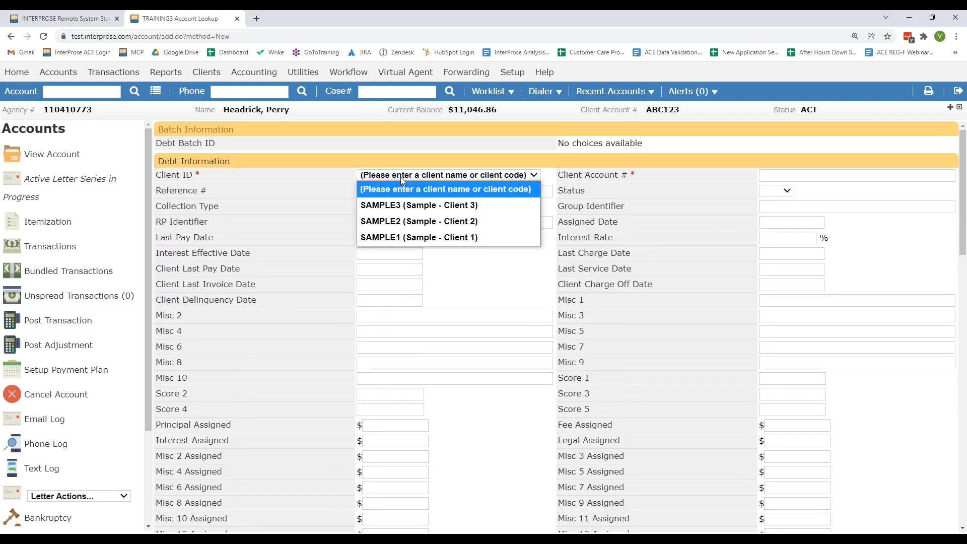
pyautogui.click(415, 237)
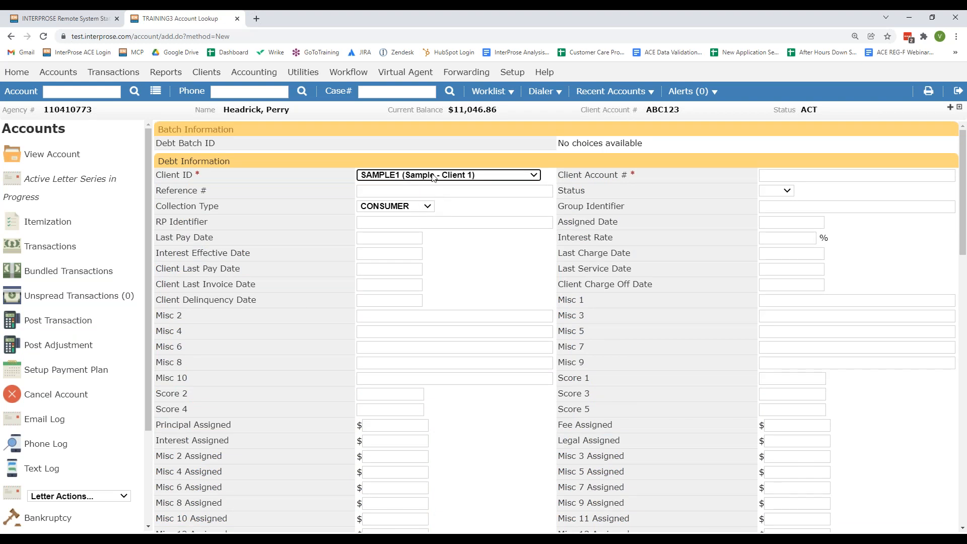
# Review the new account's itemization description and date source, and highlight the Client Charge Off Date label in Debt Information
pyautogui.scroll(-4, 436, 179)
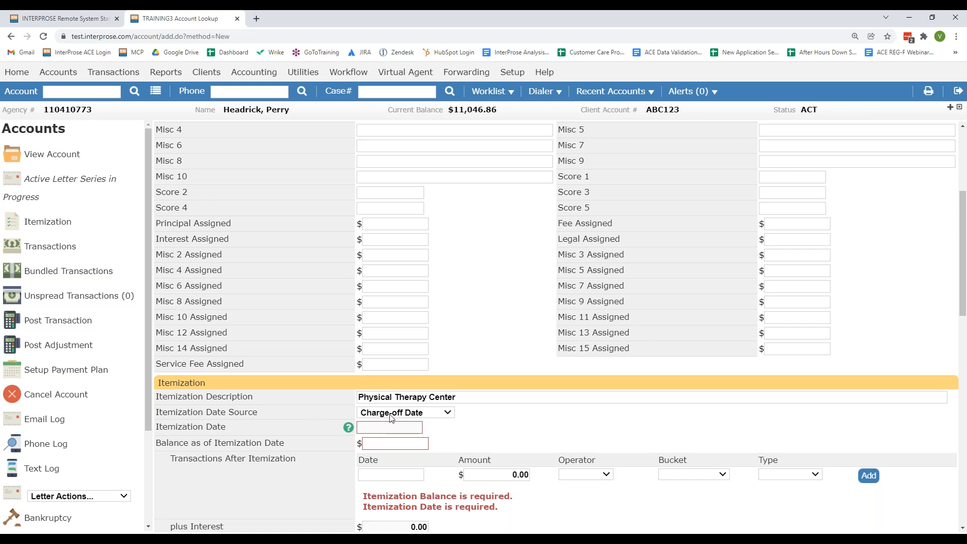
pyautogui.scroll(4, 394, 421)
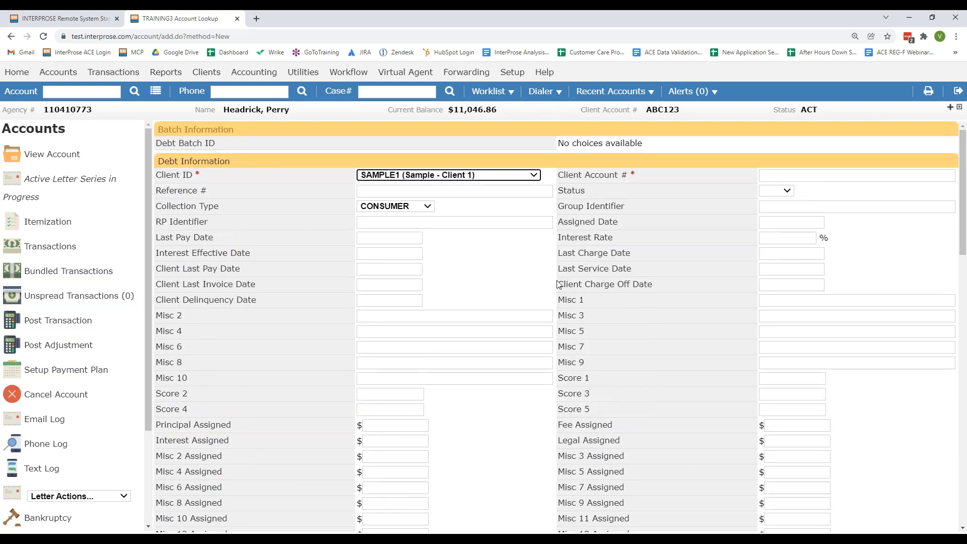
pyautogui.moveTo(557, 284); pyautogui.dragTo(698, 281)
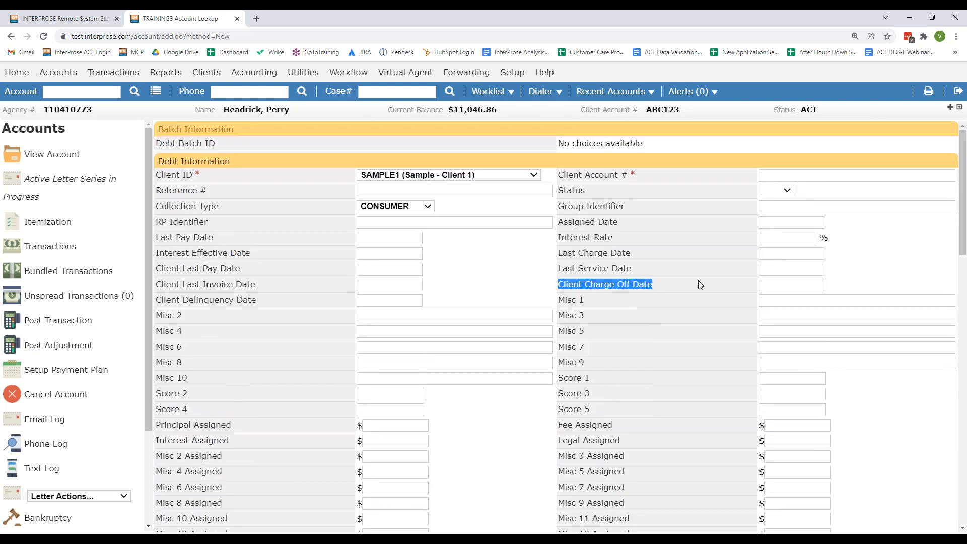
# Set the new account's Client Charge Off Date to 08/11/21 and enter the client account number
pyautogui.click(770, 285)
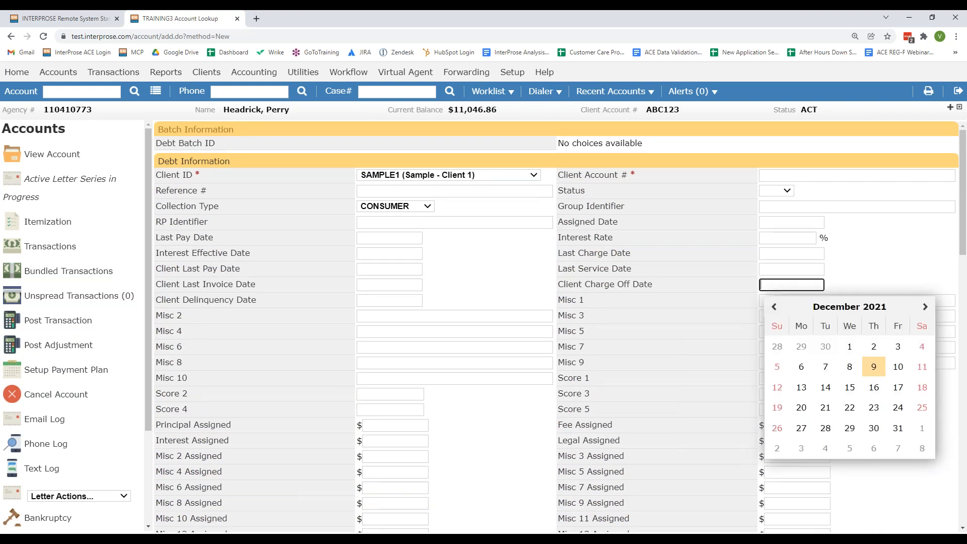
pyautogui.write('08/11/21')
pyautogui.click(689, 212)
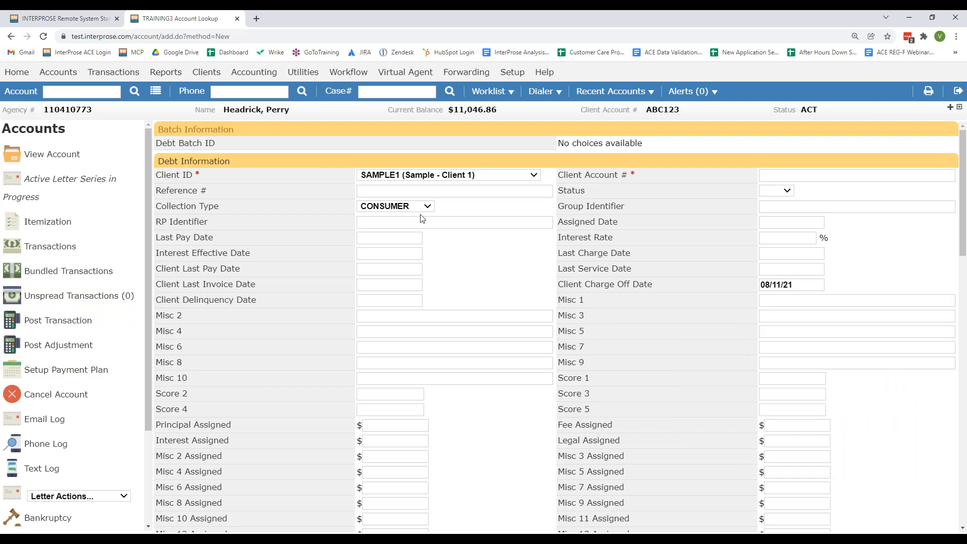
pyautogui.click(771, 179)
pyautogui.write('XZY123')
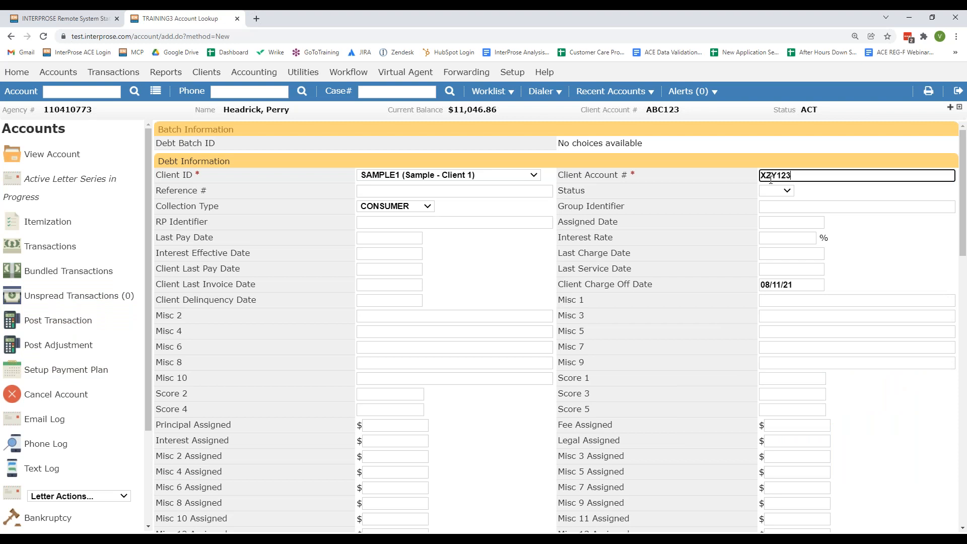
# Set Principal Assigned to $70.00 and Fee Assigned to $10.00 for the new account
pyautogui.scroll(-3, 397, 227)
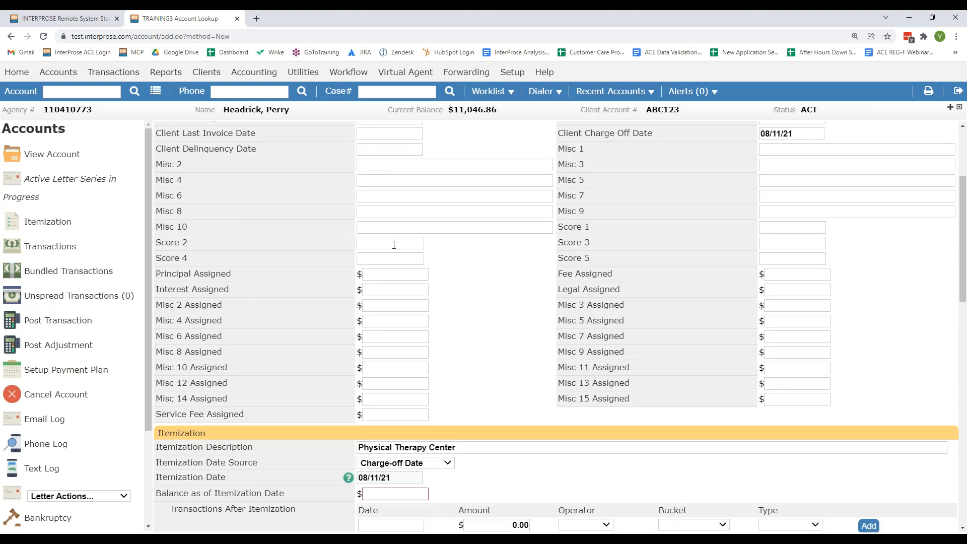
pyautogui.click(385, 276)
pyautogui.write('70.00')
pyautogui.click(779, 274)
pyautogui.write('10.00')
pyautogui.click(927, 274)
# Set the Balance as of Itemization Date to $100.00 and check whether the account form can be saved
pyautogui.scroll(-2, 431, 255)
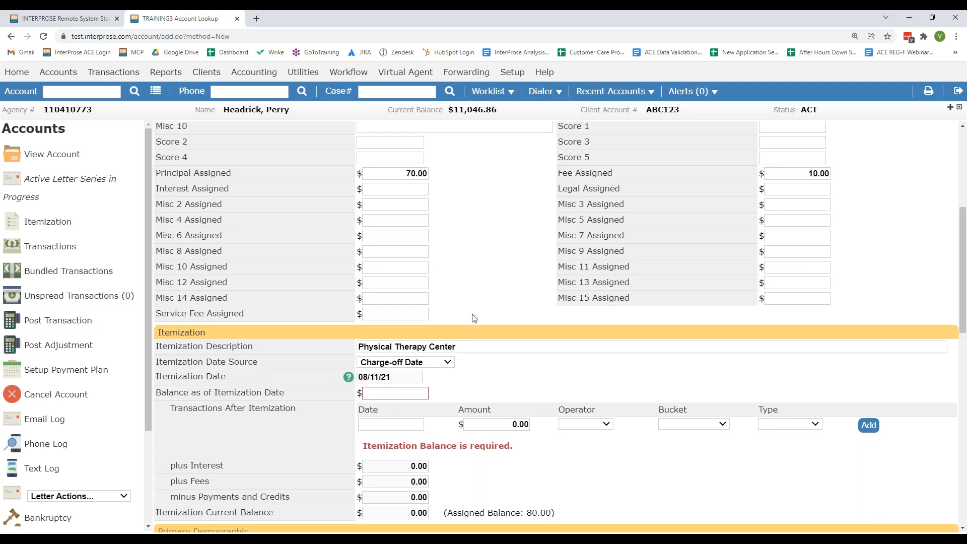
pyautogui.scroll(-2, 471, 318)
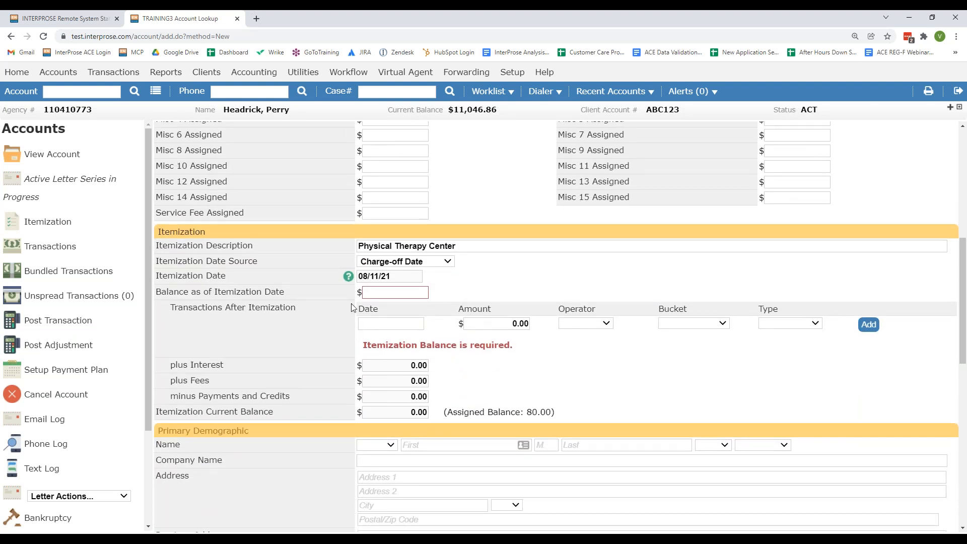
pyautogui.click(378, 292)
pyautogui.write('92')
pyautogui.press('BackSpace')
pyautogui.press('BackSpace')
pyautogui.write('10000')
pyautogui.click(490, 269)
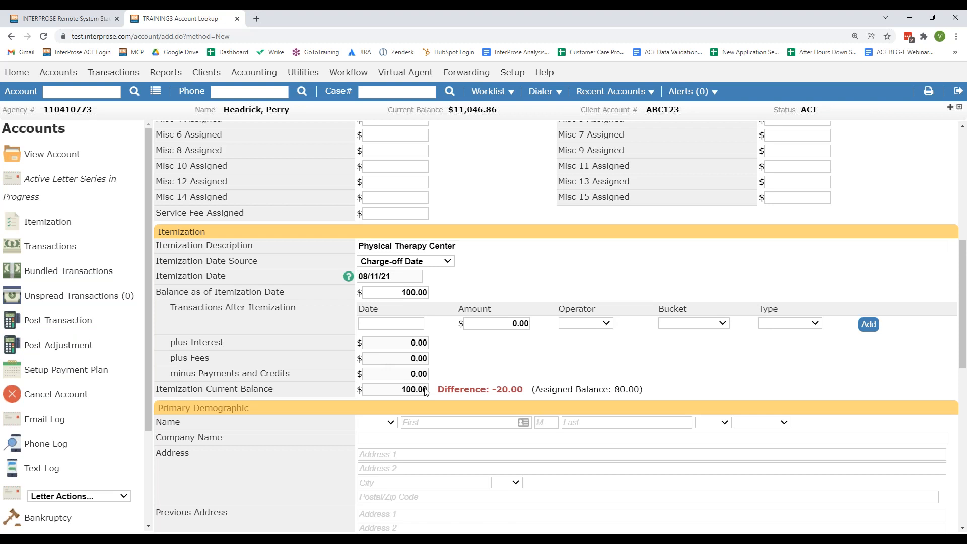
pyautogui.scroll(-10, 416, 372)
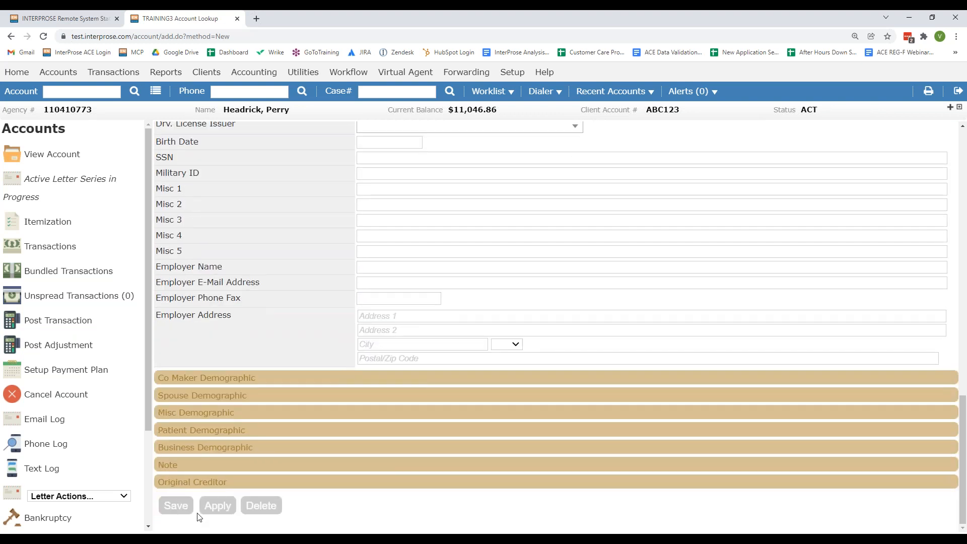
pyautogui.scroll(10, 305, 499)
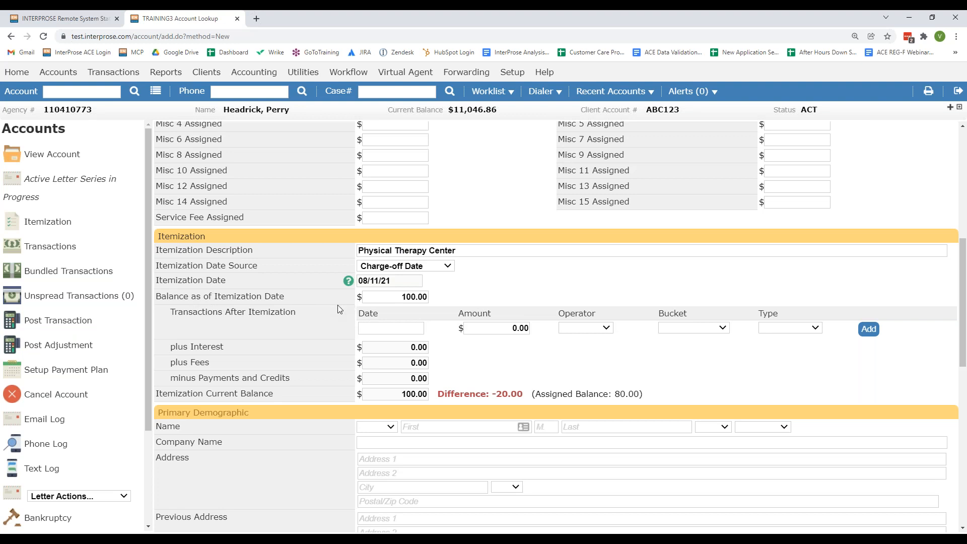
# Add a transaction after itemization dated 09/25/21 for $20.00 with operator Received, bucket Principal and type Payment
pyautogui.click(399, 328)
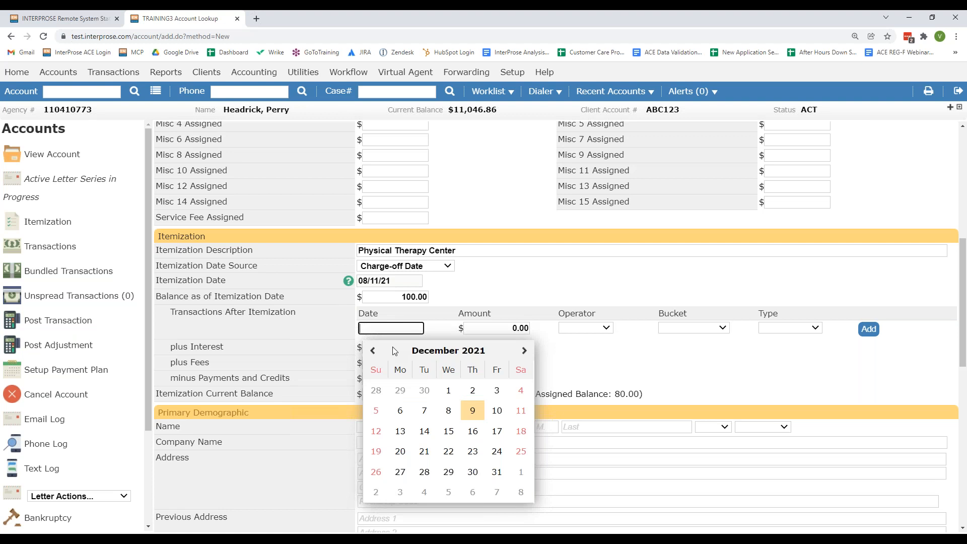
pyautogui.write('09/25/21')
pyautogui.click(477, 330)
pyautogui.write('0.20')
pyautogui.write('0')
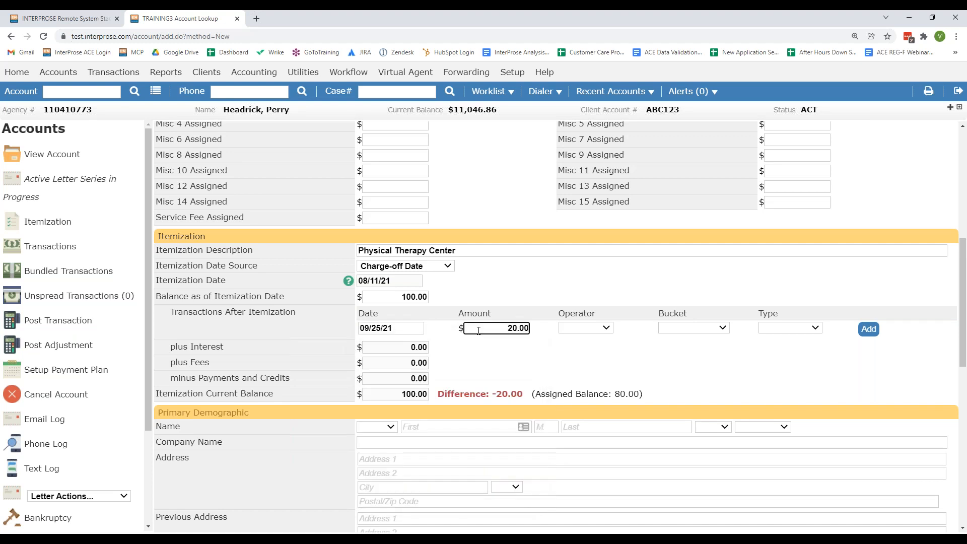
pyautogui.click(565, 328)
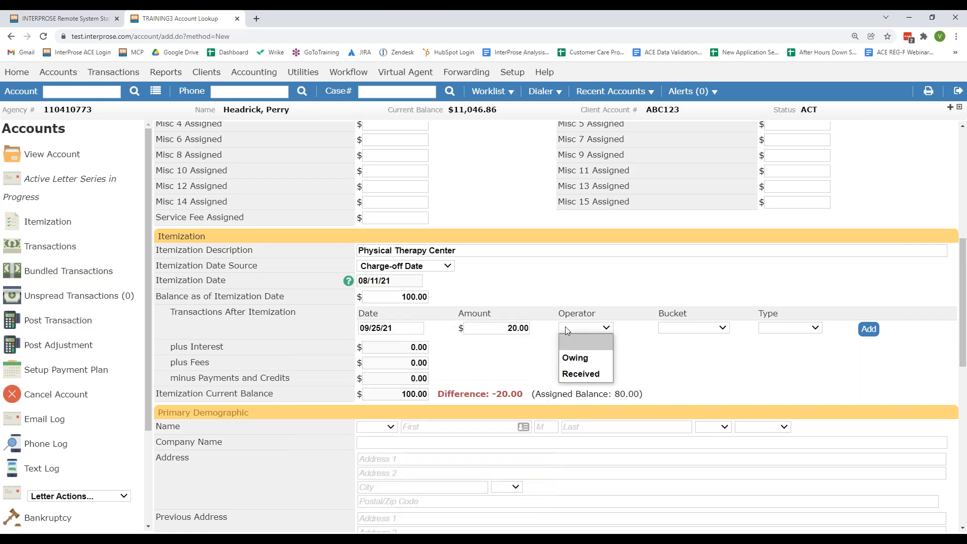
pyautogui.click(586, 372)
pyautogui.click(672, 330)
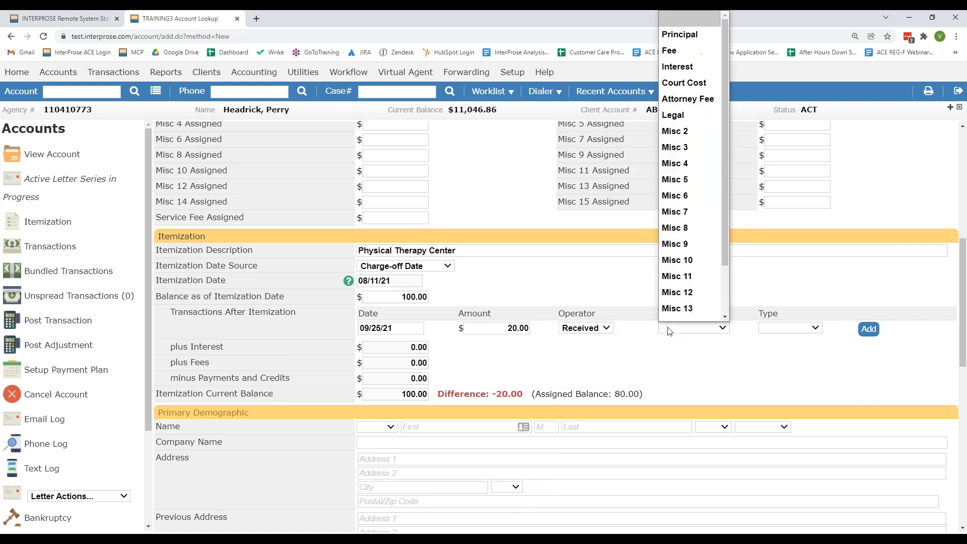
pyautogui.click(673, 35)
pyautogui.click(773, 332)
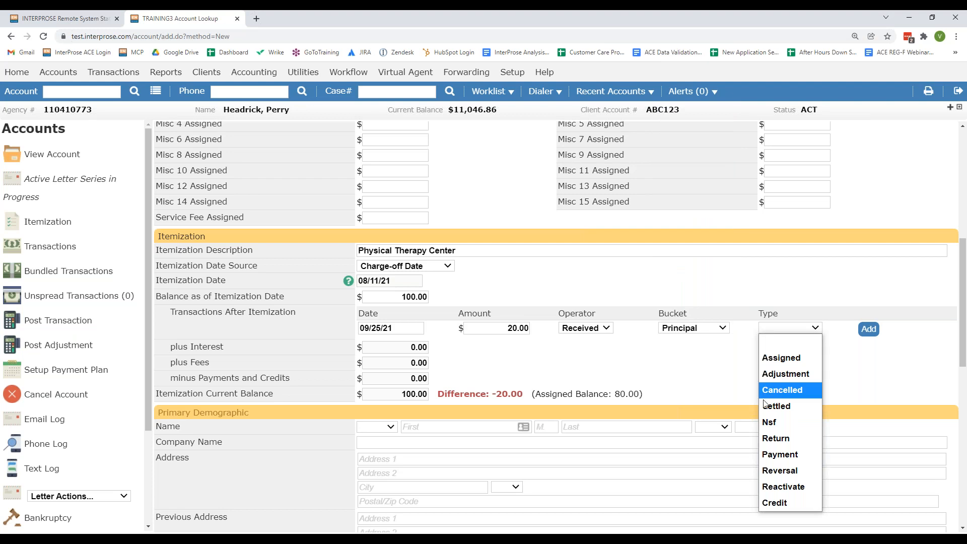
pyautogui.click(778, 456)
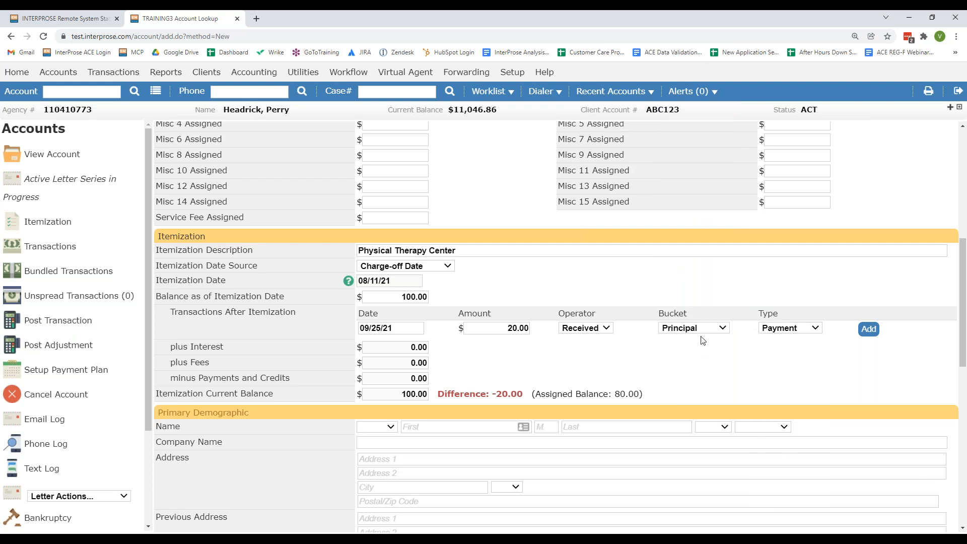
pyautogui.click(870, 330)
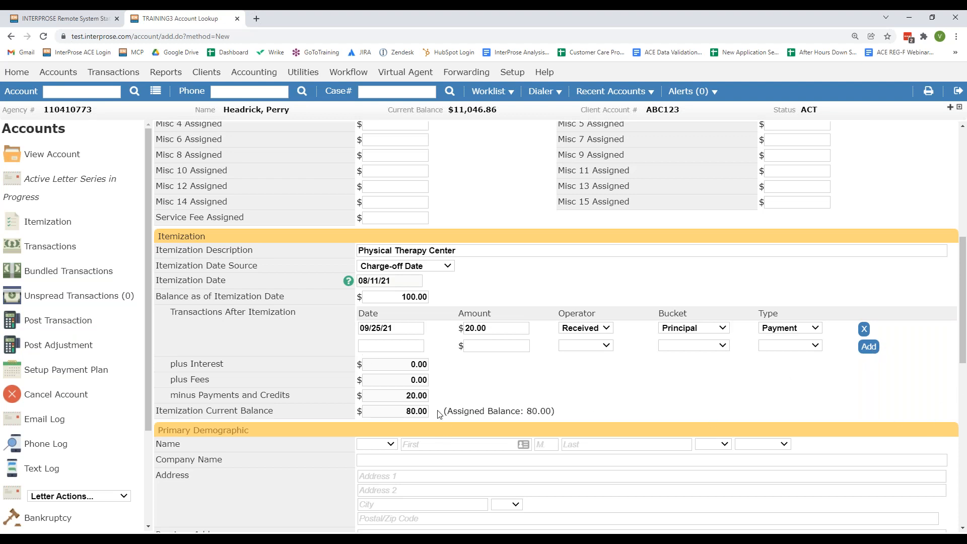
# Compare the itemization current balance with the assigned balance, and check the form's save options again
pyautogui.moveTo(438, 413); pyautogui.dragTo(559, 407)
pyautogui.click(561, 378)
pyautogui.scroll(-6, 422, 363)
pyautogui.scroll(-5, 391, 376)
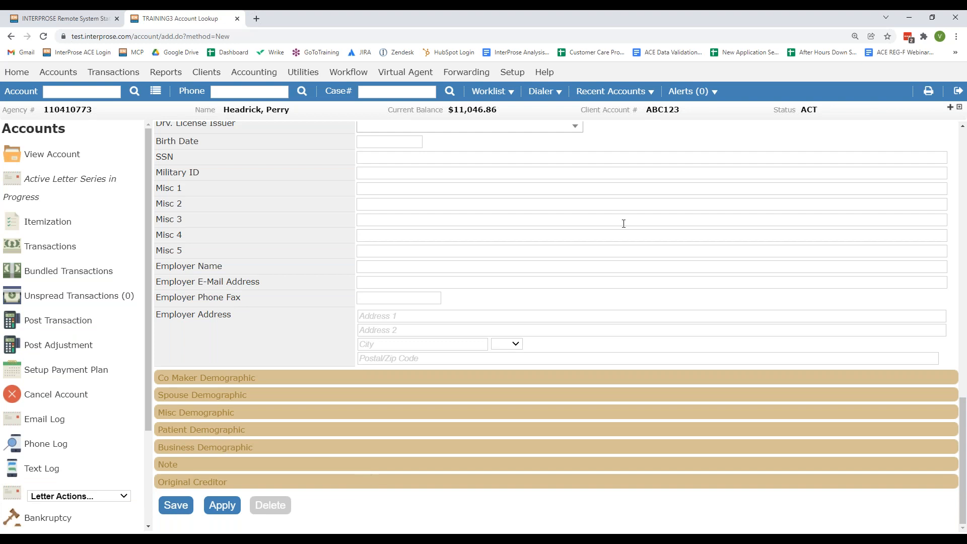
pyautogui.scroll(10, 623, 222)
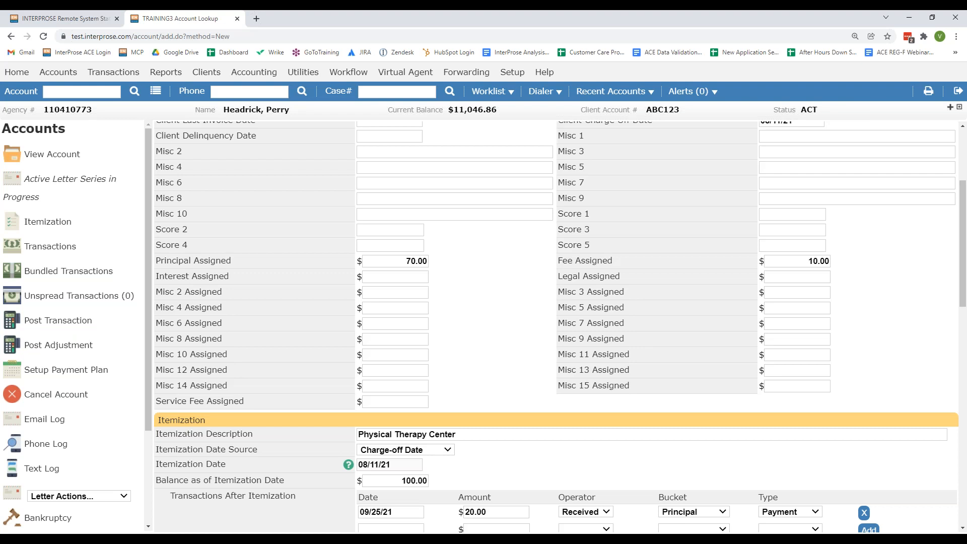
# Return to the existing account, dismiss its restriction alert, and highlight the Consent To Contact label in Notate Account
pyautogui.click(84, 112)
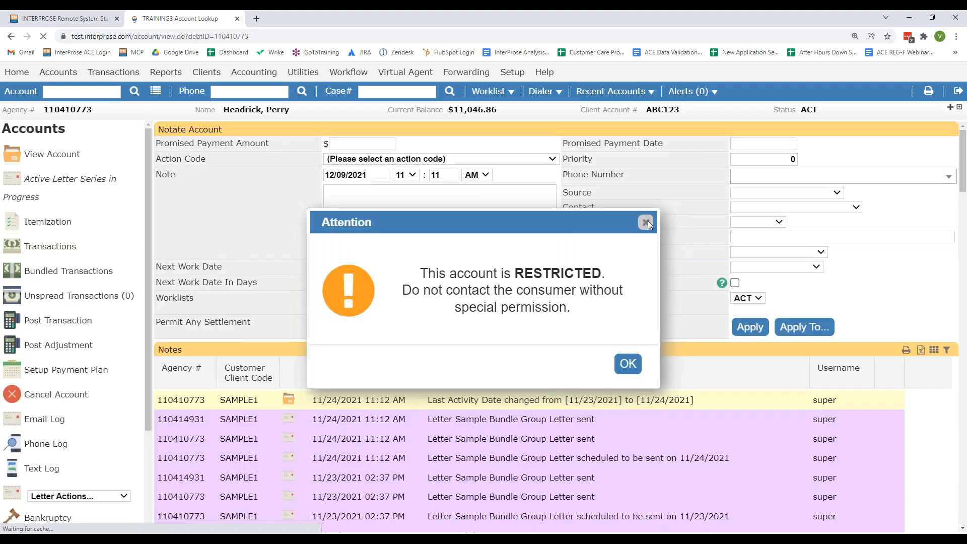
pyautogui.click(646, 223)
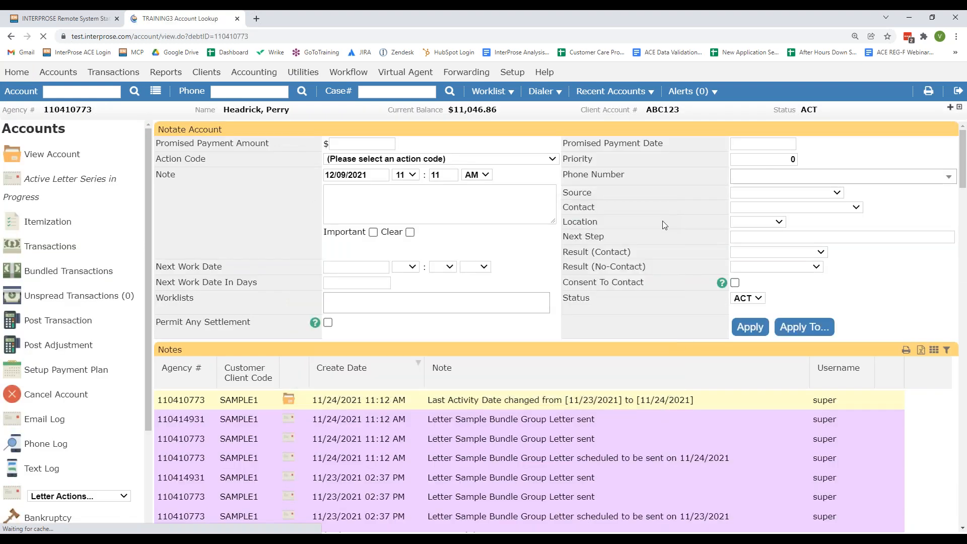
pyautogui.moveTo(645, 282); pyautogui.dragTo(566, 286)
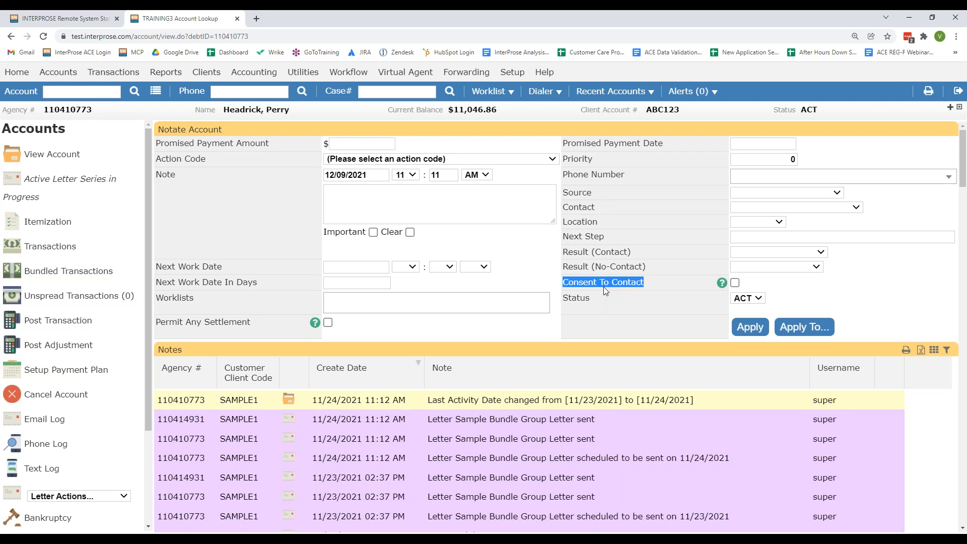
# Reduce the page zoom to 125% and open the user profiles setup
pyautogui.click(512, 72)
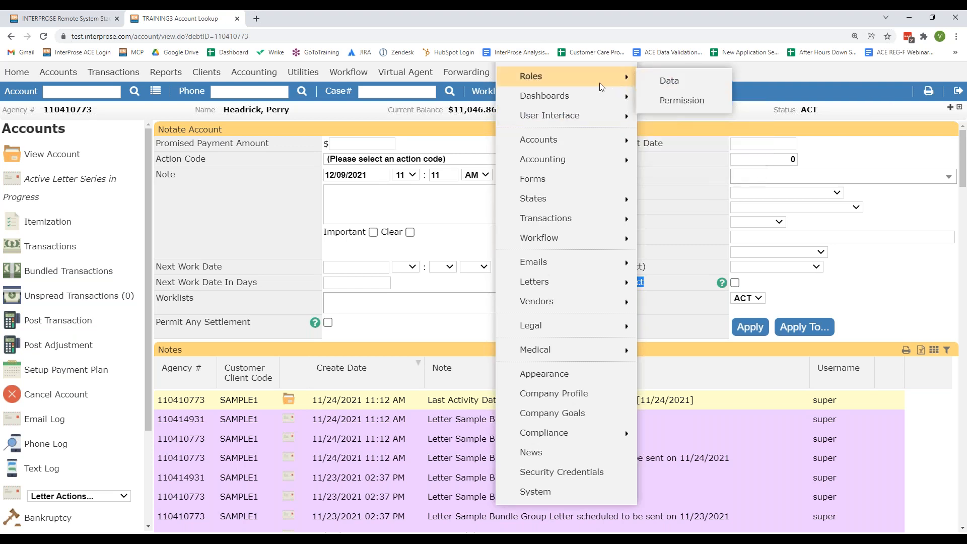
pyautogui.click(855, 36)
pyautogui.click(827, 54)
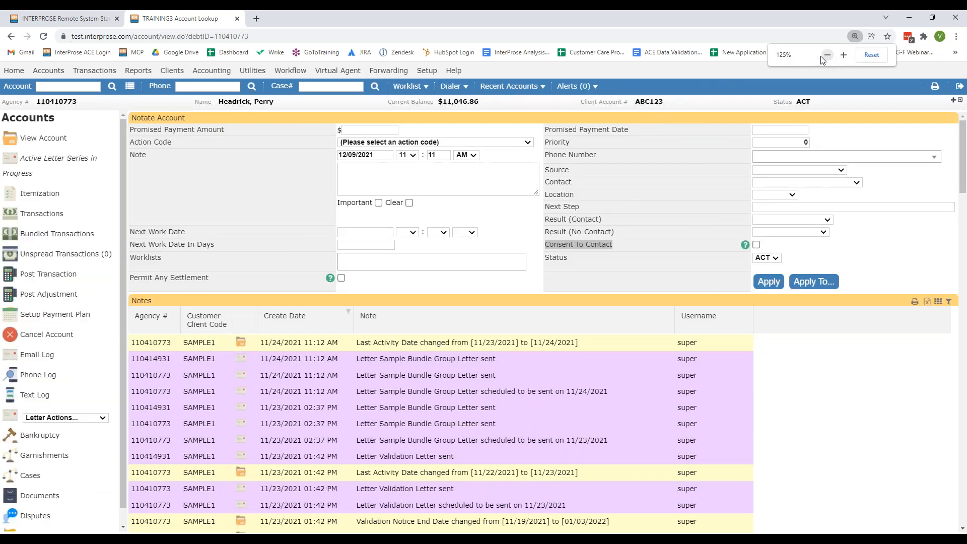
pyautogui.click(426, 71)
pyautogui.moveTo(453, 88)
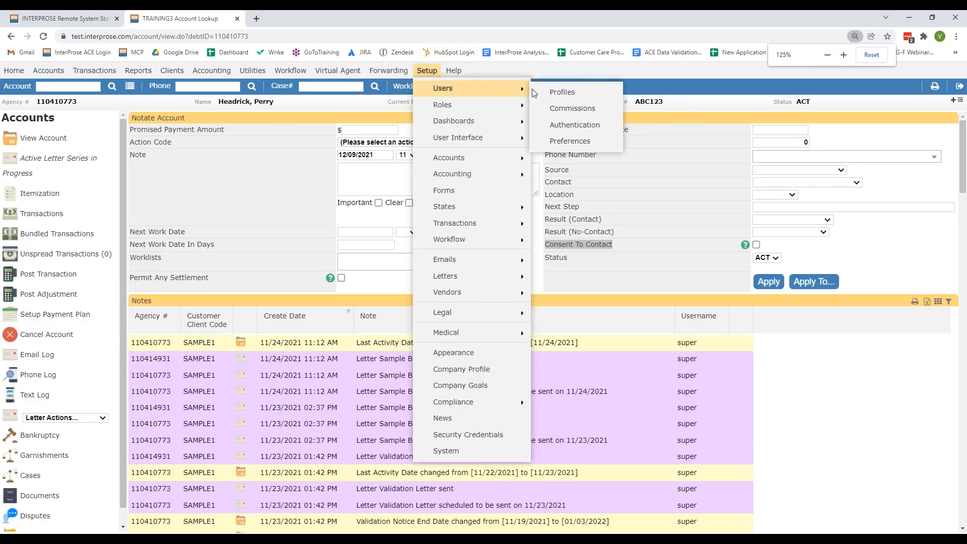
pyautogui.click(559, 92)
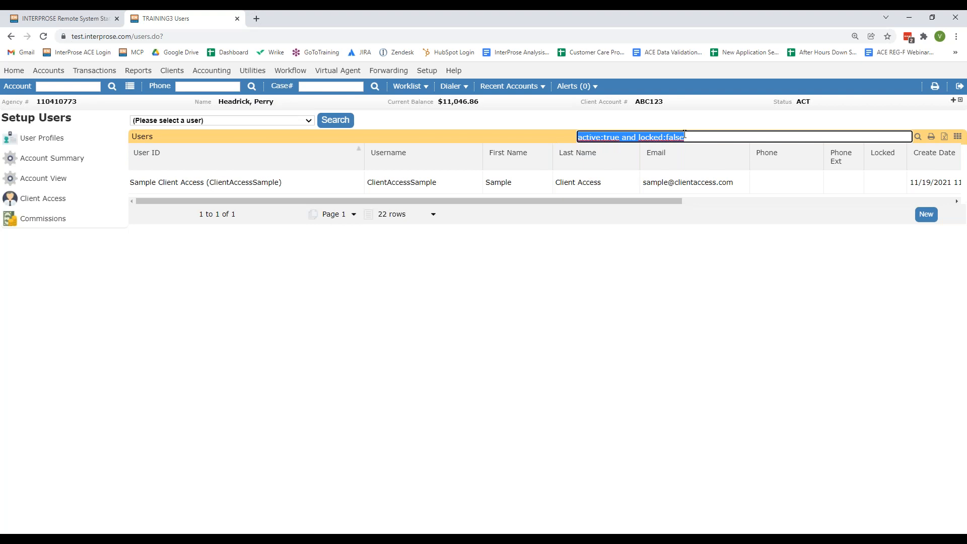
# Clear the user list filter, open the sample.collector user's profile, and open its Agent permission role
pyautogui.press('BackSpace')
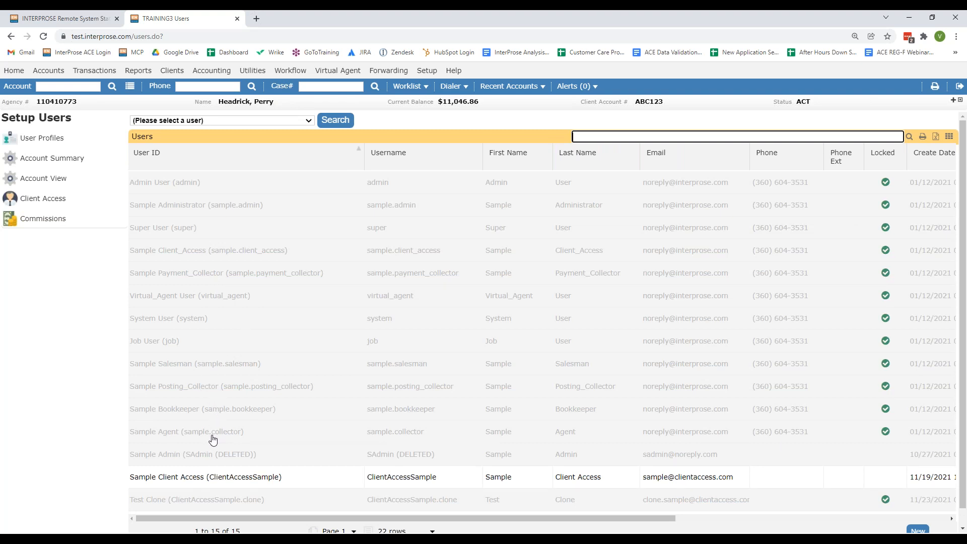
pyautogui.click(197, 433)
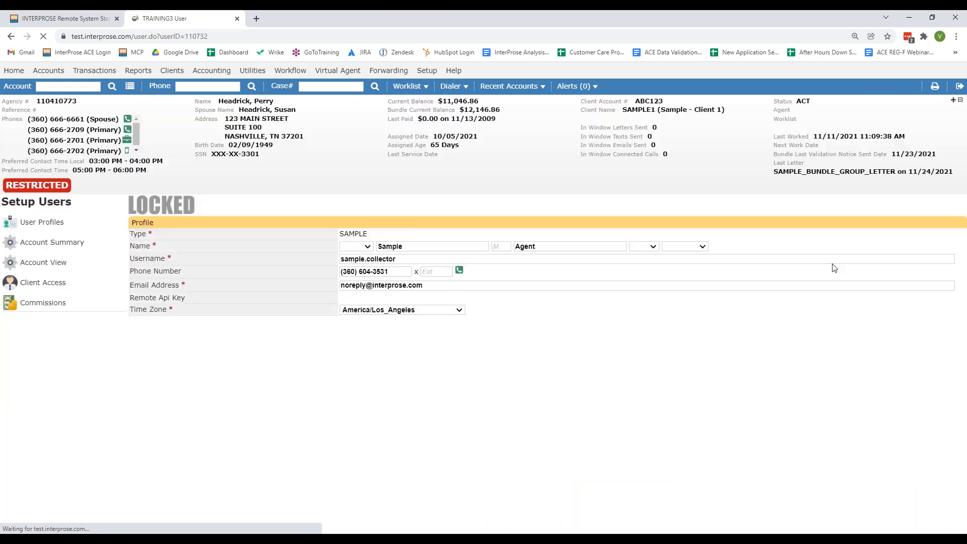
pyautogui.scroll(-6, 574, 281)
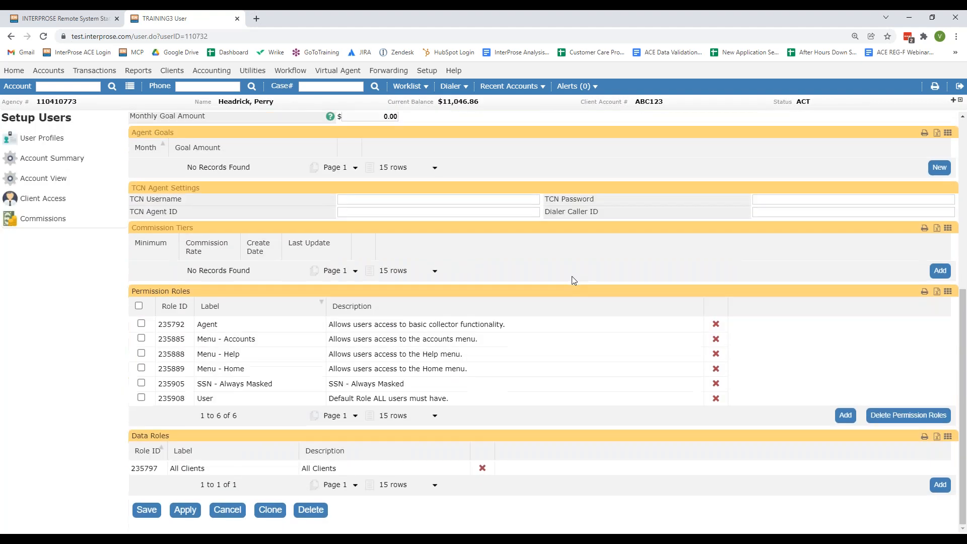
pyautogui.click(229, 325)
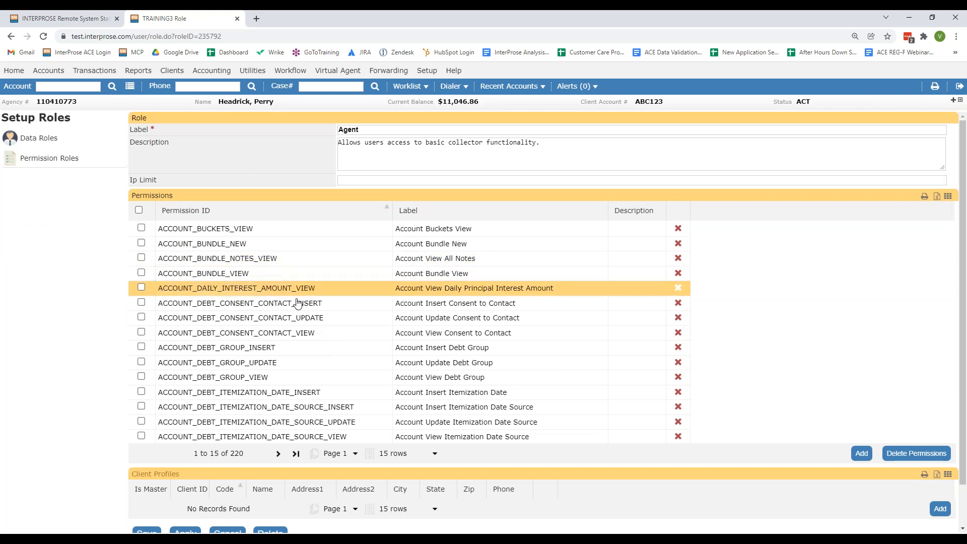
# Show more permissions per page in the Agent role and find ACCOUNT_DEBT_CONSENT_CONTACT_UPDATE
pyautogui.scroll(-1, 299, 308)
pyautogui.scroll(-1, 299, 308)
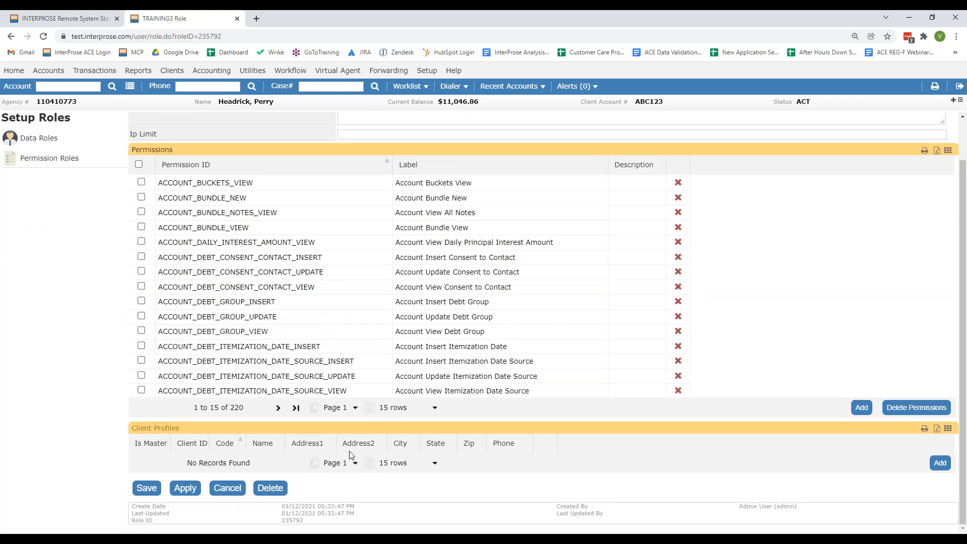
pyautogui.click(403, 409)
pyautogui.click(394, 487)
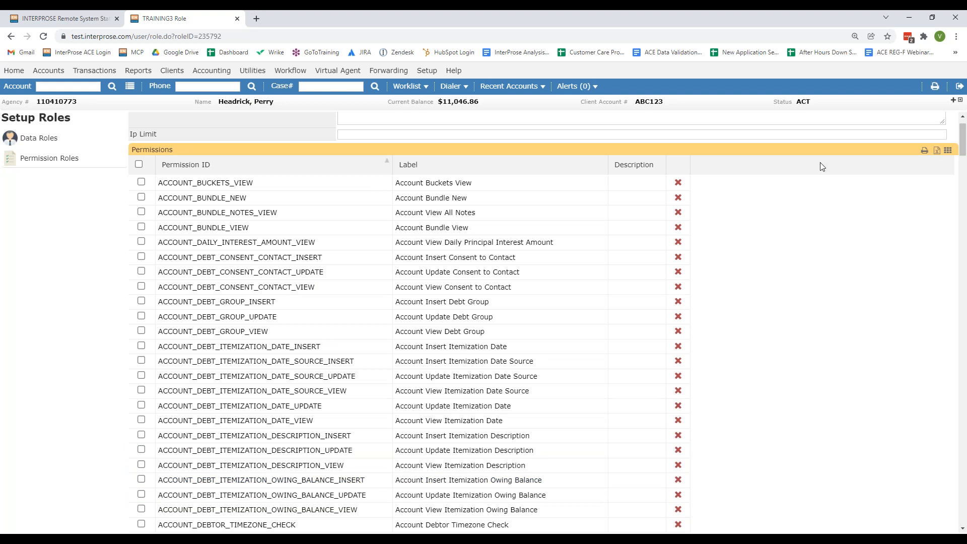
pyautogui.hotkey('ctrl', 'f')
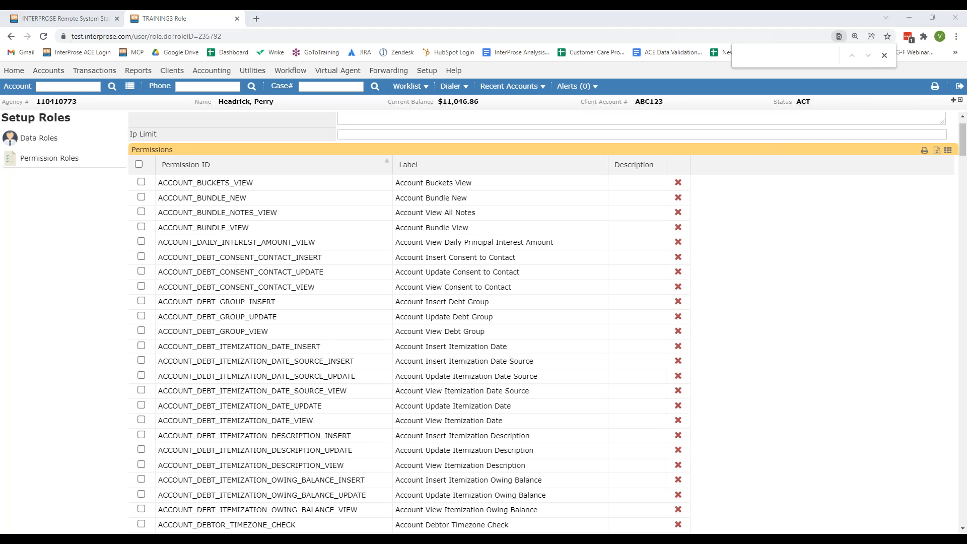
pyautogui.click(773, 53)
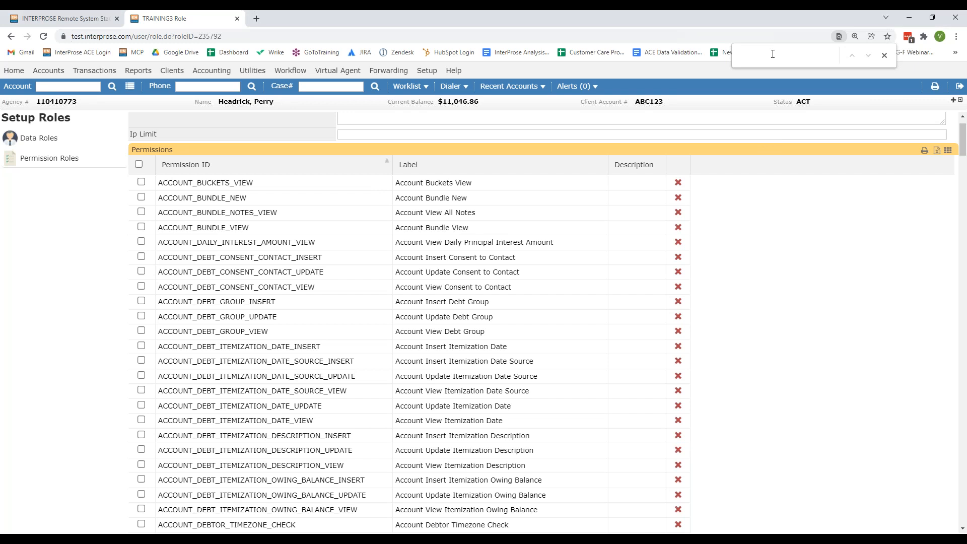
pyautogui.write('ACCOUNT_DEBT_CONSENT_CONTACT_UPDATE')
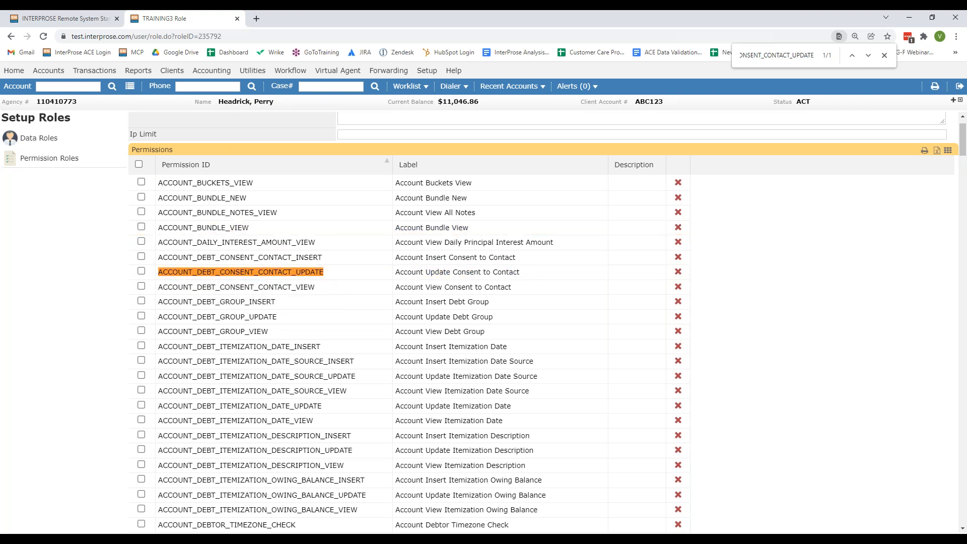
# Open the client list and bring up the profile of the SAMPLE1 client
pyautogui.click(174, 72)
pyautogui.click(202, 88)
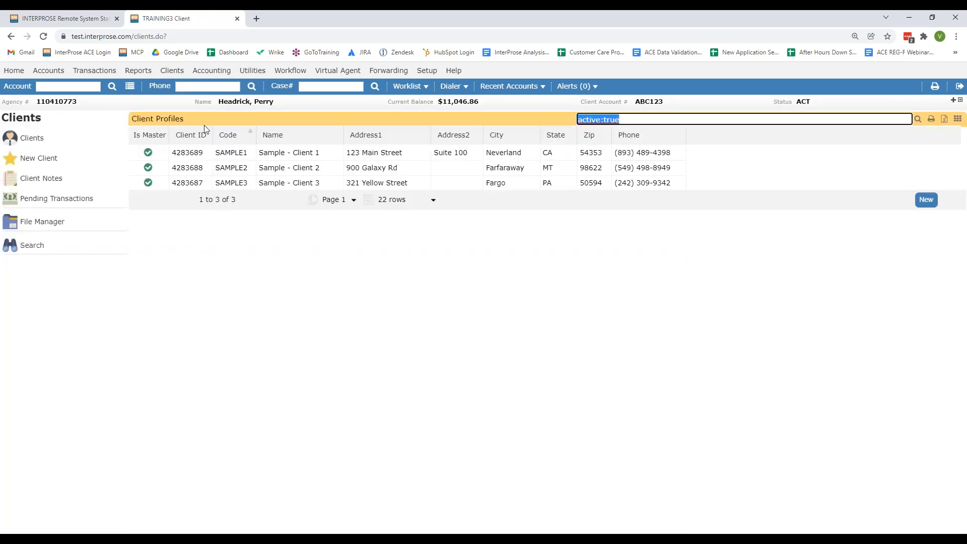
pyautogui.click(228, 156)
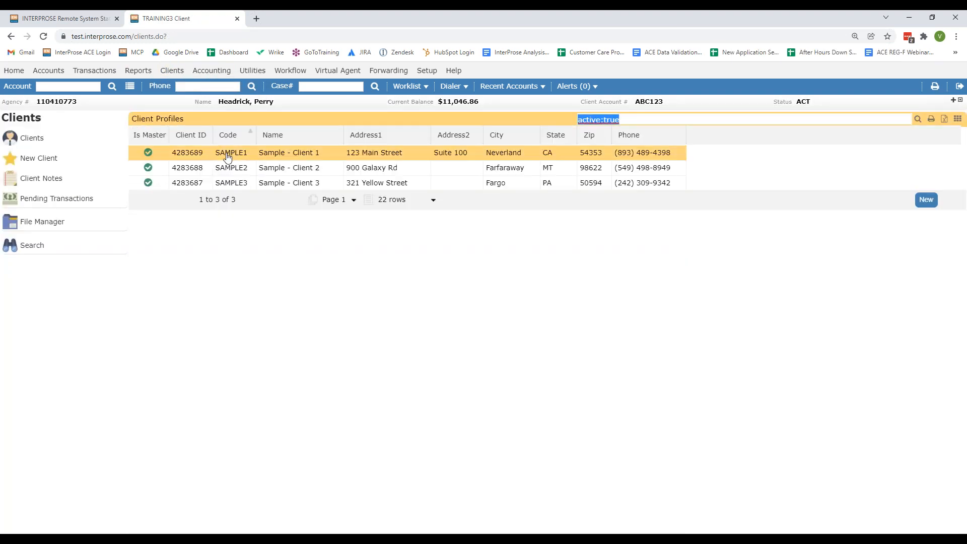
# Find the Obey Compliance Rules setting in the client's Preferences section and highlight its label
pyautogui.scroll(-10, 228, 158)
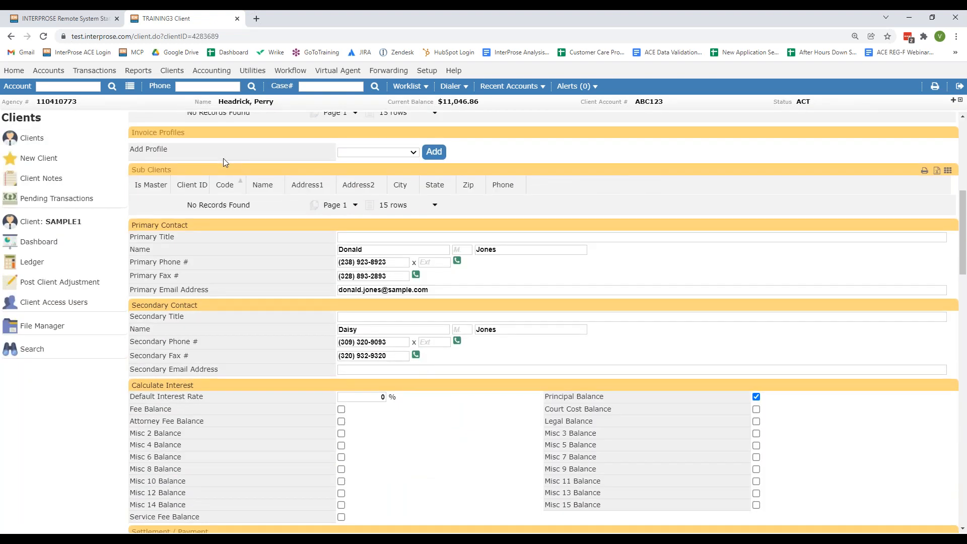
pyautogui.scroll(-4, 227, 180)
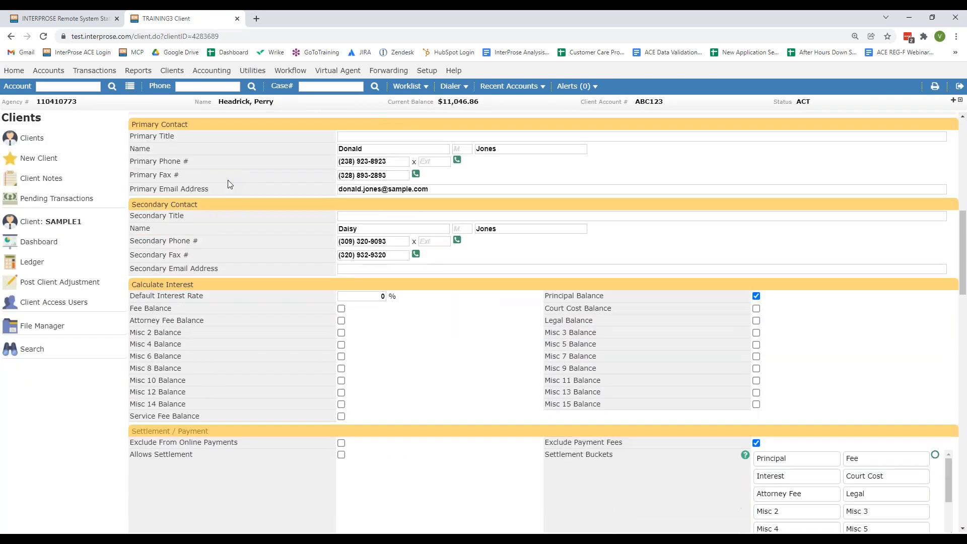
pyautogui.scroll(-15, 227, 180)
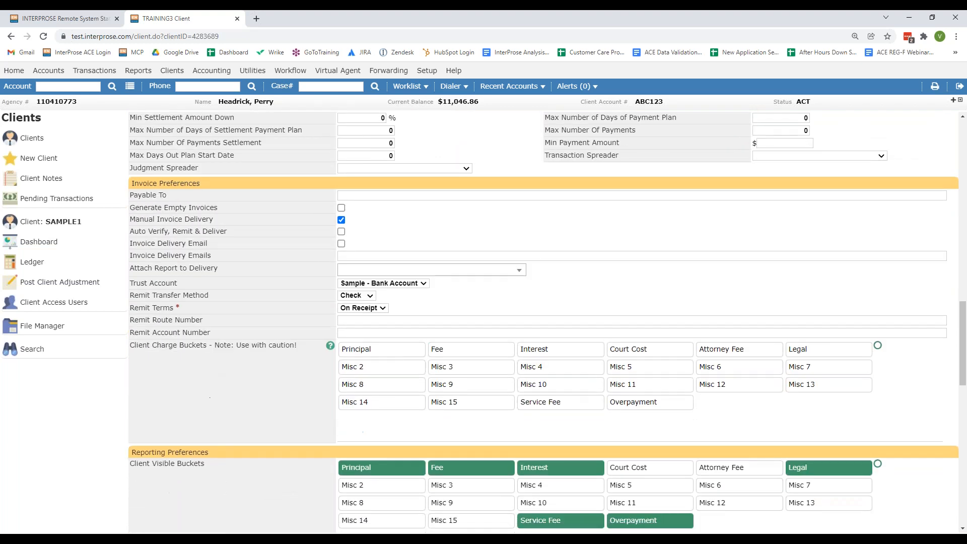
pyautogui.scroll(-5, 544, 320)
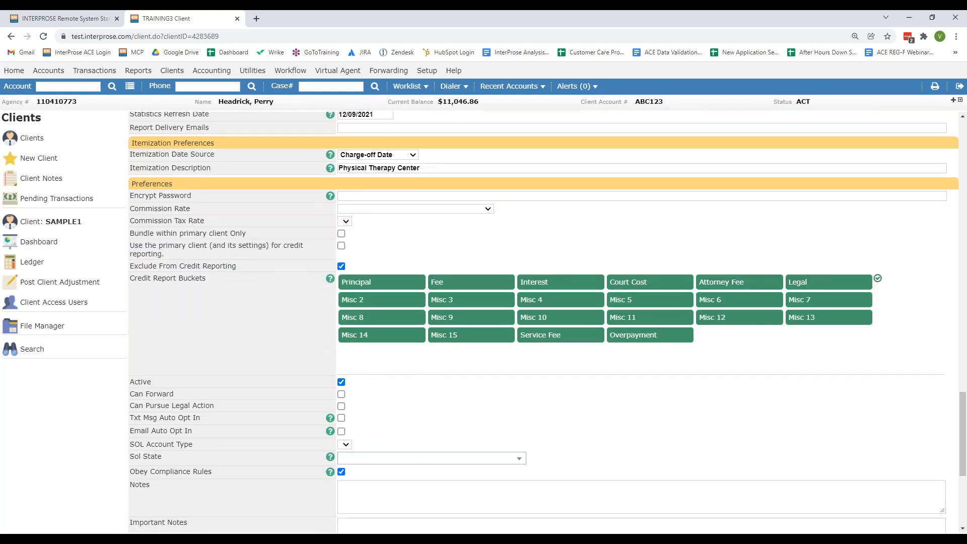
pyautogui.scroll(-1, 225, 185)
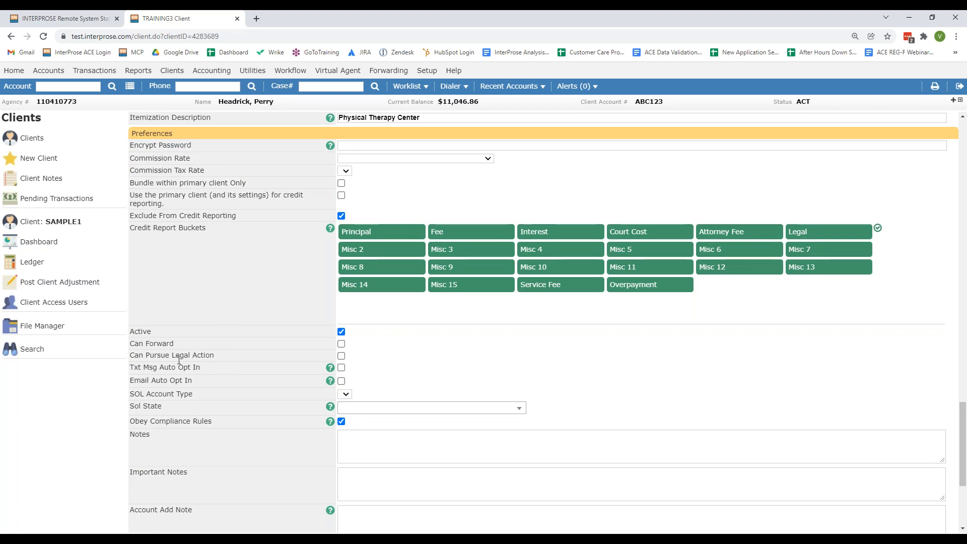
pyautogui.scroll(-1, 179, 358)
pyautogui.moveTo(130, 374); pyautogui.dragTo(221, 373)
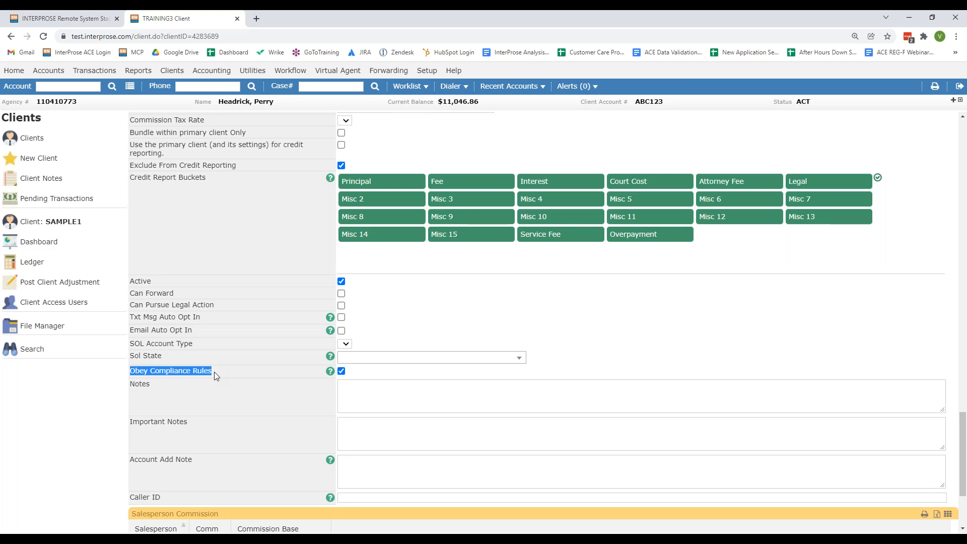
pyautogui.scroll(2, 151, 348)
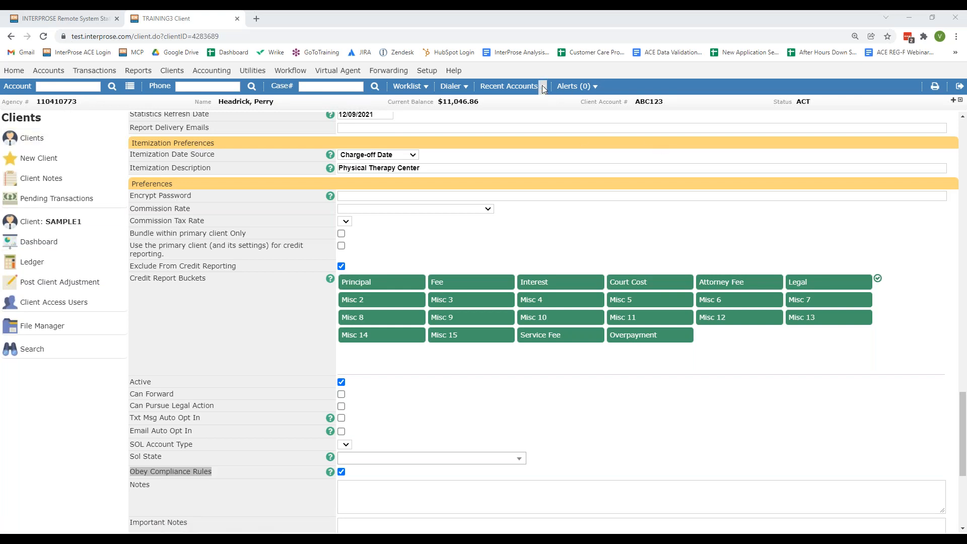
# Return to the current account, dismiss its restriction alert, and open the account's itemization
pyautogui.click(56, 102)
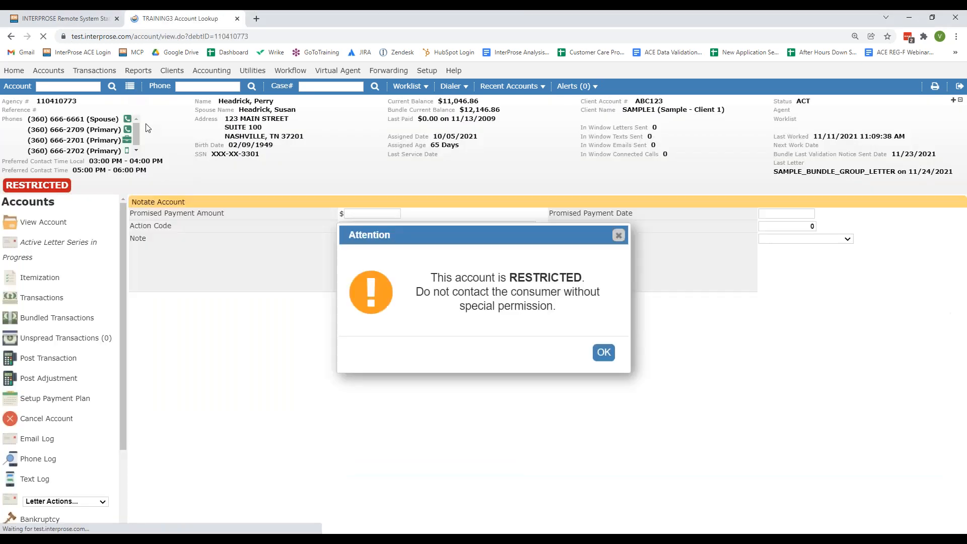
pyautogui.click(618, 236)
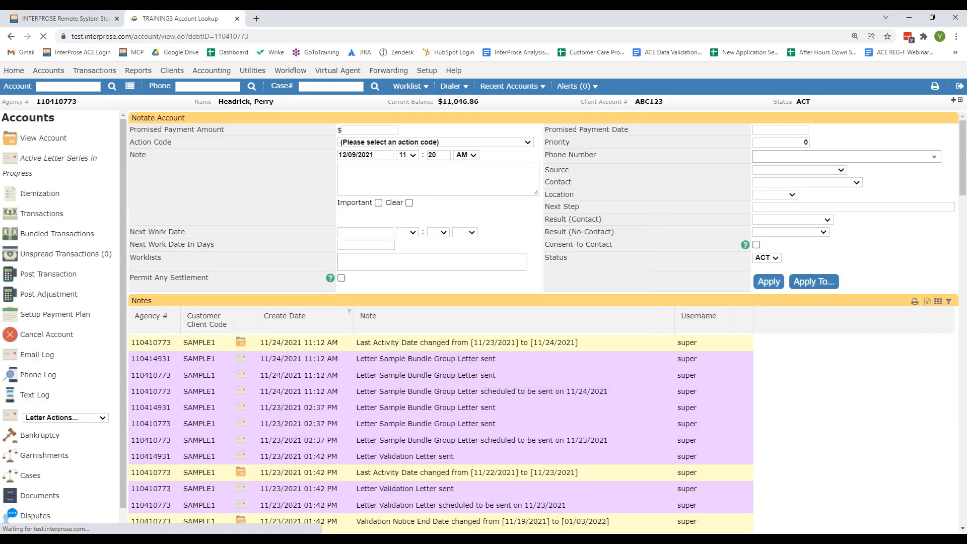
pyautogui.click(36, 194)
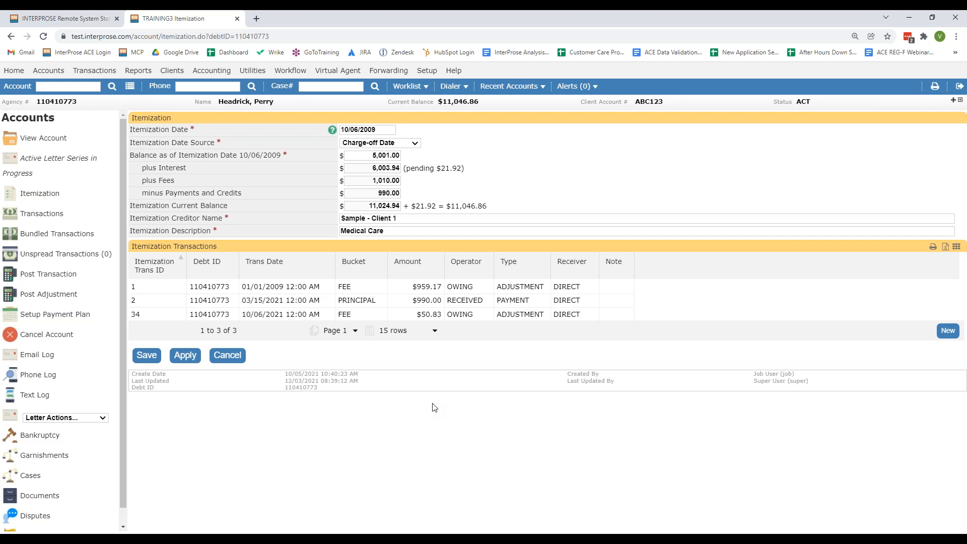
# Open the Itemization Mapping in the compliance setup to review how each bucket's transactions are categorized
pyautogui.click(429, 71)
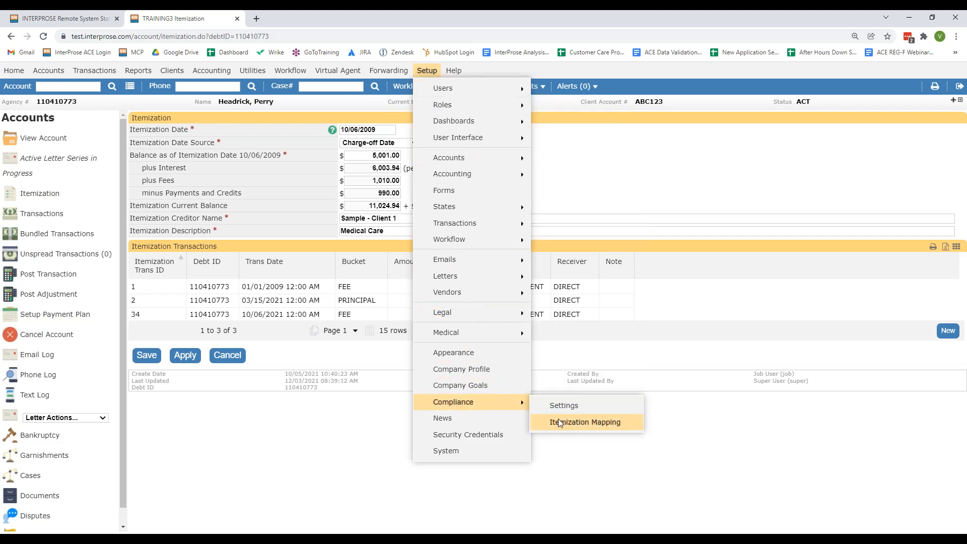
pyautogui.click(560, 425)
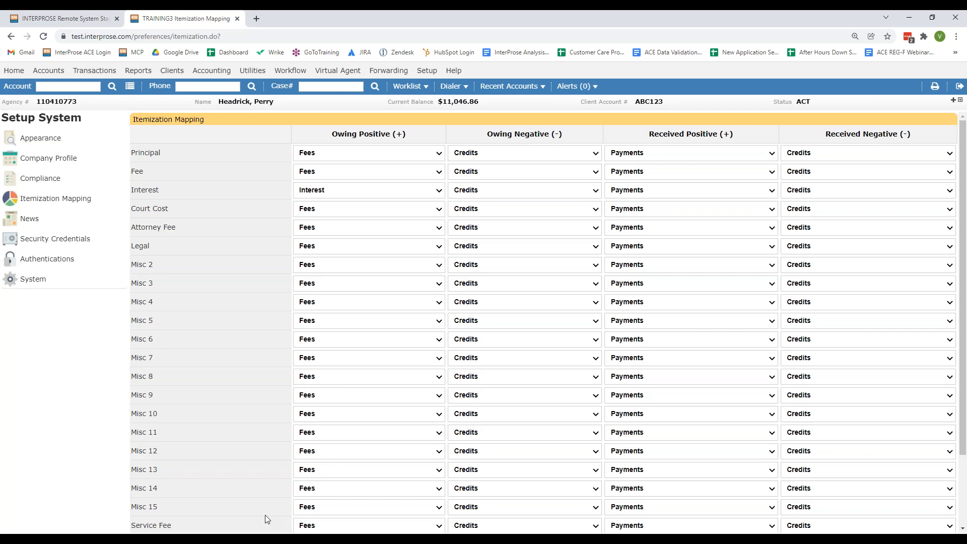
pyautogui.click(268, 538)
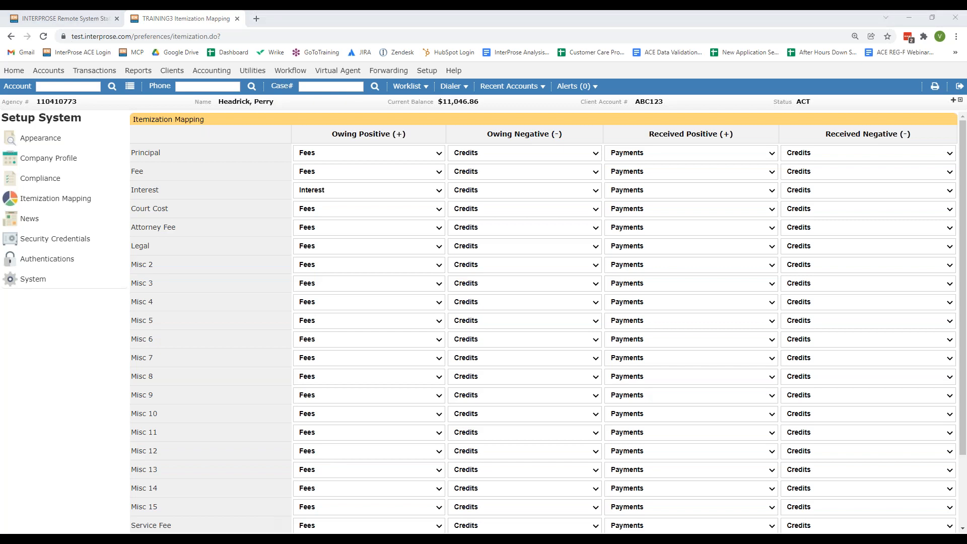